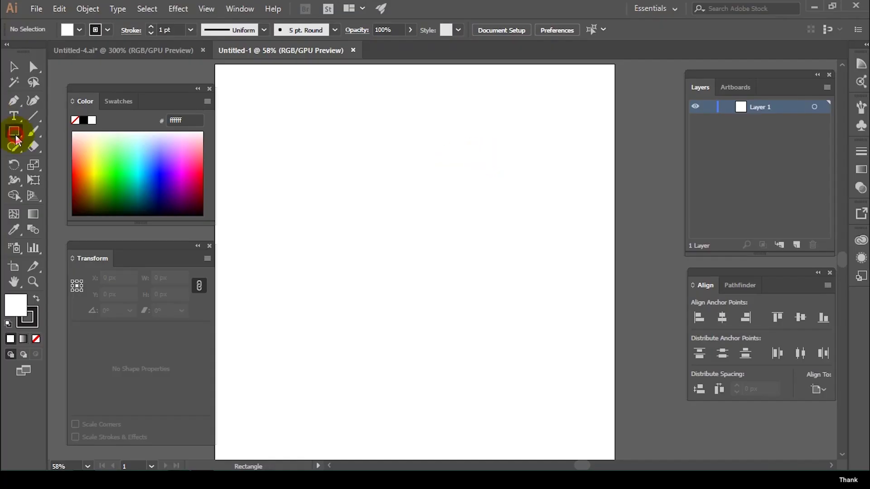
Create a 20×20 px black square with the Rectangle tool
left_click(341, 237)
left_click(413, 267)
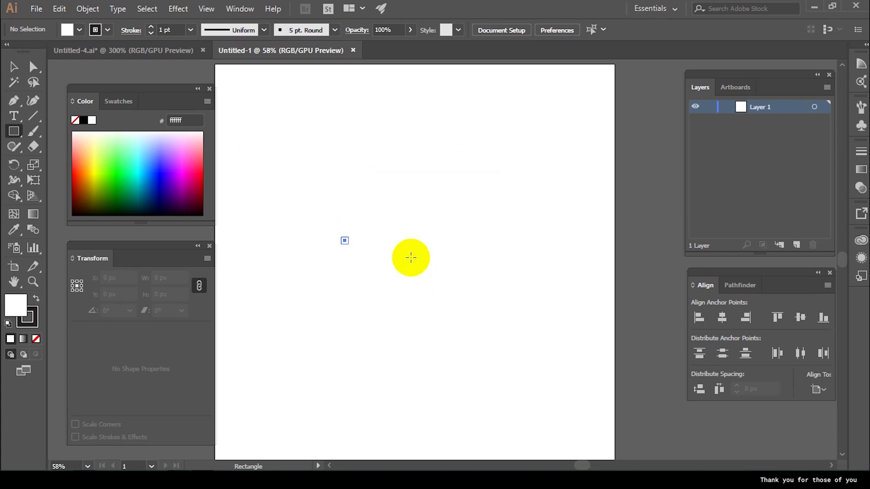
key("ctrl+plus")
key("ctrl+plus")
key("ctrl+plus")
left_click(36, 298)
left_click(13, 67)
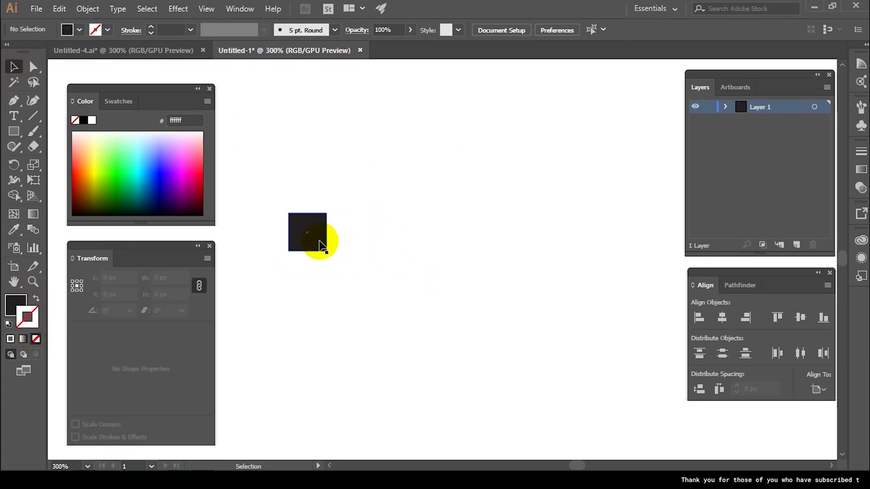
Duplicate the square and widen the copy to a 140 px bar above it
mouse_move(317, 245)
left_mouse_down()
mouse_move(311, 223)
mouse_move(328, 306)
left_mouse_up()
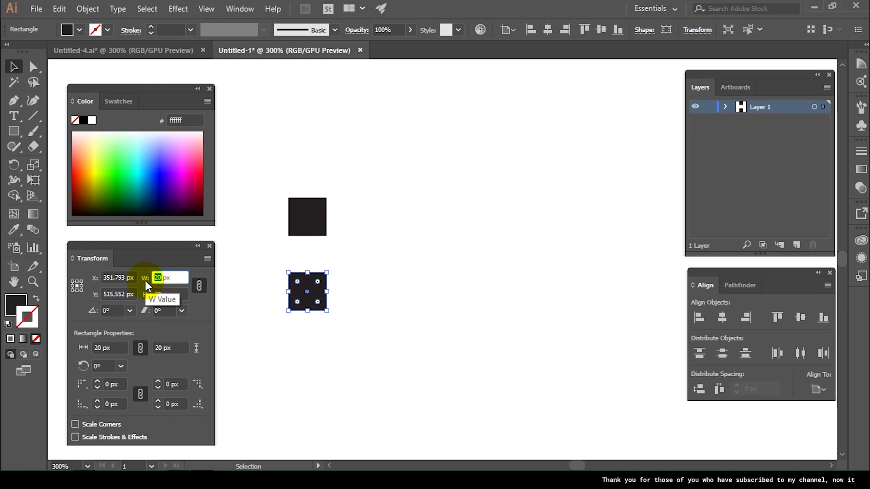
key("Return")
key("ctrl+z")
left_click(198, 284)
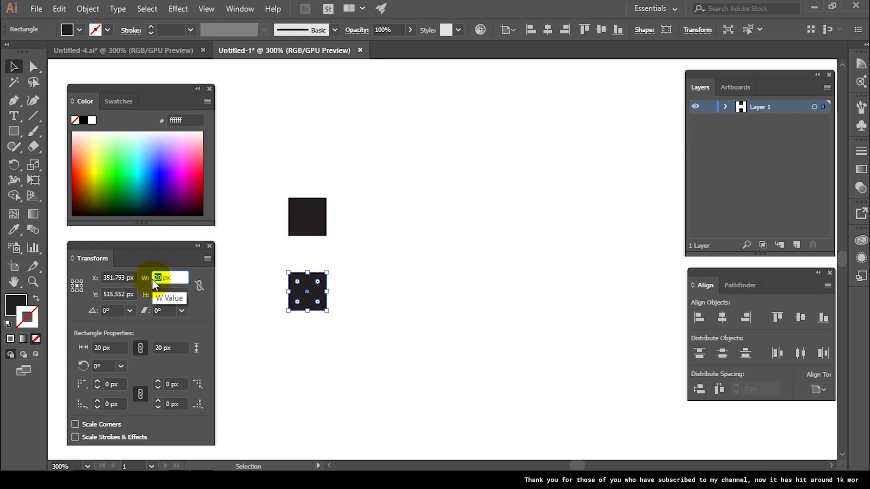
type("140")
key("Return")
left_click_drag(333, 292, 405, 159)
left_click(405, 233)
Place a copy of the 20 px square diagonally offset from the first
mouse_move(307, 217)
left_mouse_down()
mouse_move(312, 296)
mouse_move(350, 258)
left_mouse_up()
key("shift+Right")
key("shift+Right")
key("shift+Up")
key("shift+Up")
left_click_drag(13, 131, 62, 131)
Draw a 60 px circle and position it beside the squares
left_click_drag(383, 299, 439, 254)
key("ctrl+z")
left_click_drag(291, 291, 404, 243)
key("v")
left_click_drag(384, 229, 421, 320)
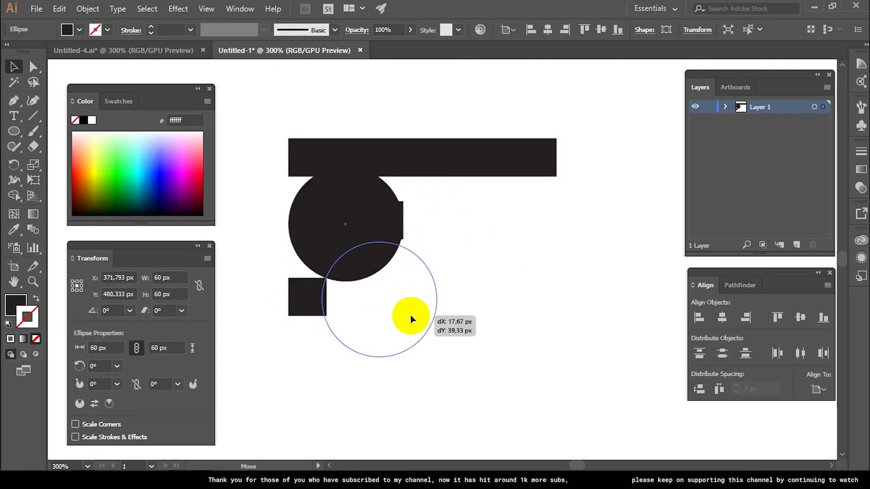
left_click_drag(383, 256, 385, 239)
key("ctrl+z")
mouse_move(386, 292)
left_mouse_down()
mouse_move(407, 292)
mouse_move(319, 235)
left_mouse_up()
Add a second circle and carve a curved corner with Shape Builder, deleting leftover circles
left_click(447, 225)
left_click(405, 312, "shift")
left_click(340, 295, "shift")
left_click(14, 196)
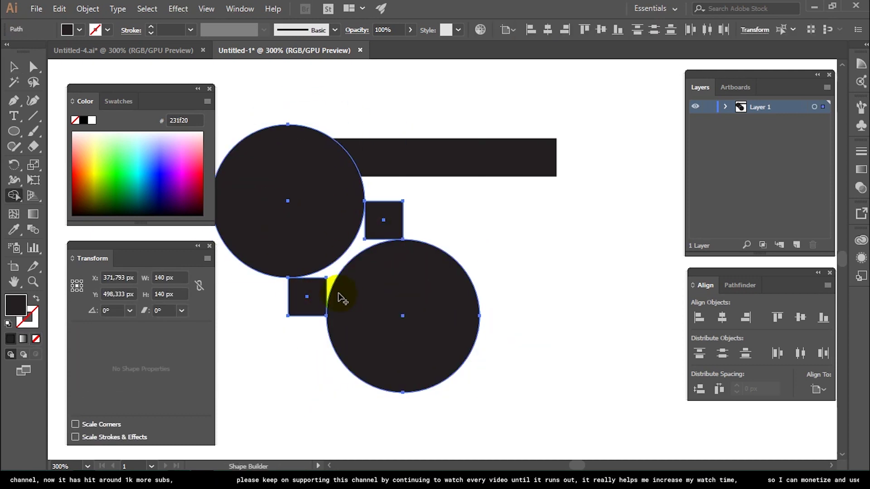
mouse_move(302, 297)
left_mouse_down()
mouse_move(383, 224)
mouse_move(437, 272)
left_mouse_up()
key("a")
key("Delete")
key("v")
key("ctrl+z")
Copy the top bar downward and stretch its ends to meet the curve
mouse_move(413, 166)
left_mouse_down()
mouse_move(495, 236)
mouse_move(485, 229)
left_mouse_up()
left_click_drag(631, 219, 556, 219)
left_click_drag(364, 220, 366, 207)
left_click(394, 195)
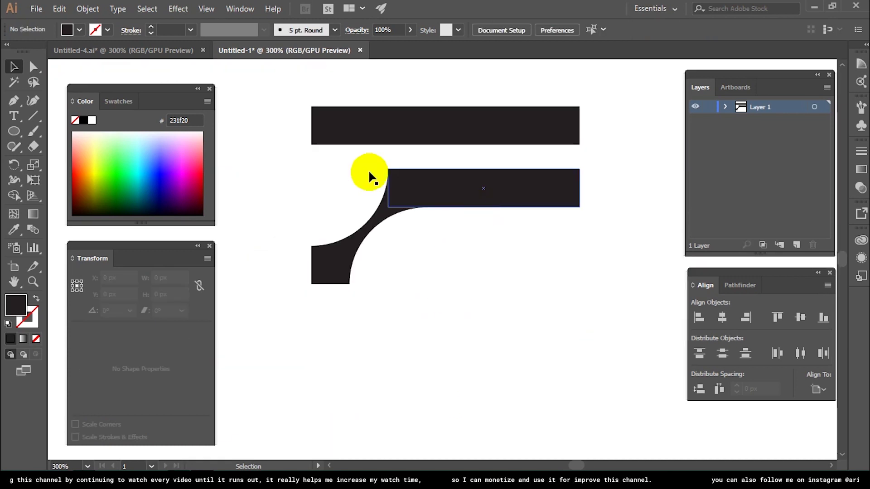
Copy the top bar to the bottom and shorten its right end
left_click_drag(463, 135, 463, 351)
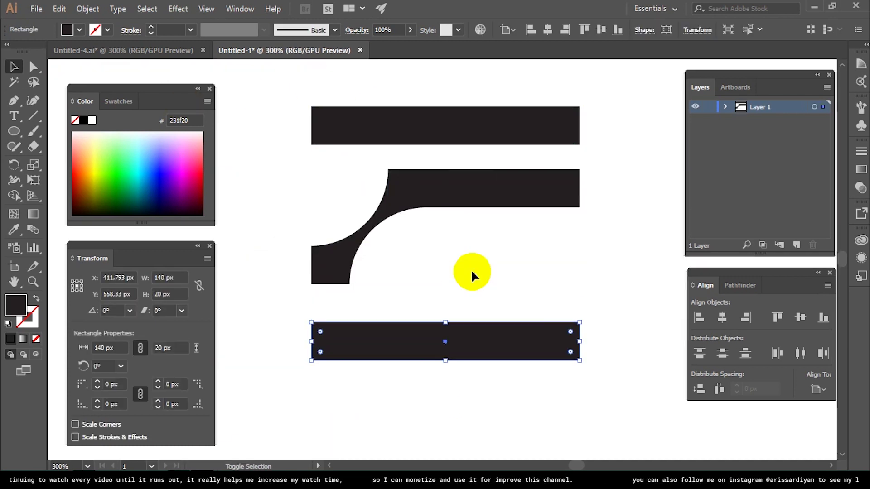
key("a")
left_click_drag(598, 351, 559, 395)
key("shift+Left")
key("shift+Left")
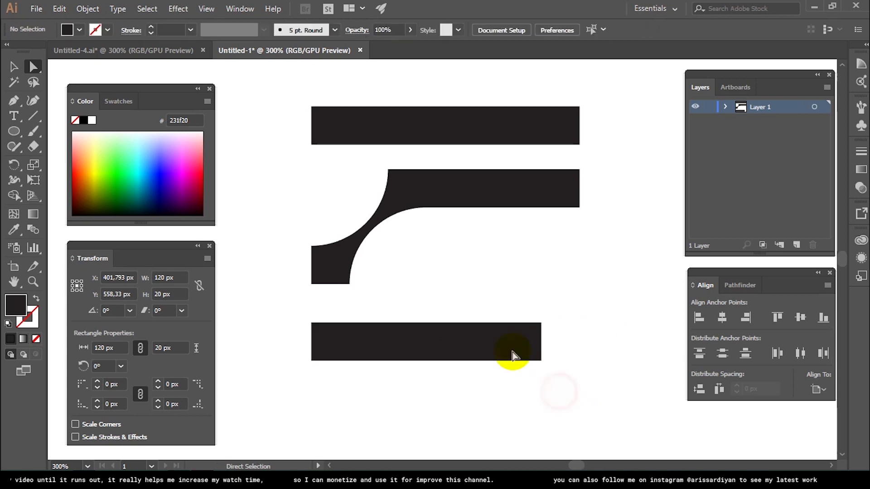
key("ctrl+shift+a")
key("v")
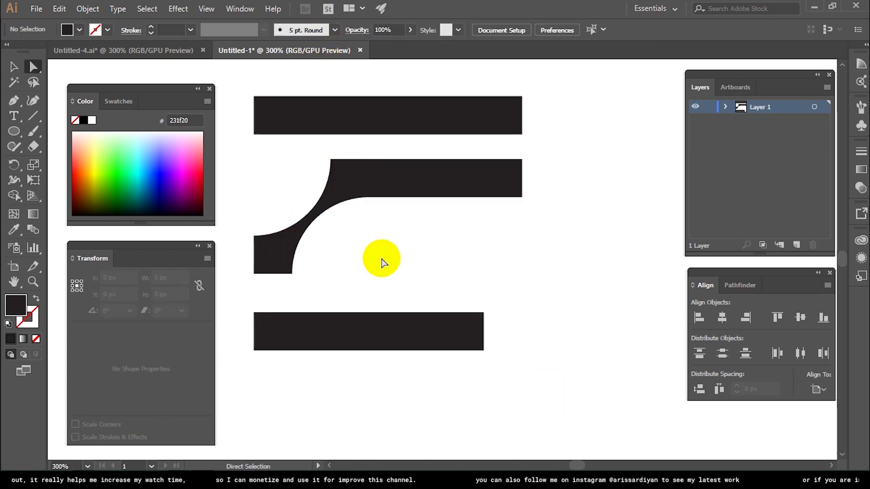
Copy the curved piece between the lower bars and add a bar trimmed to it
left_click_drag(292, 241, 292, 318)
key("shift+Right")
key("shift+Right")
key("shift+Right")
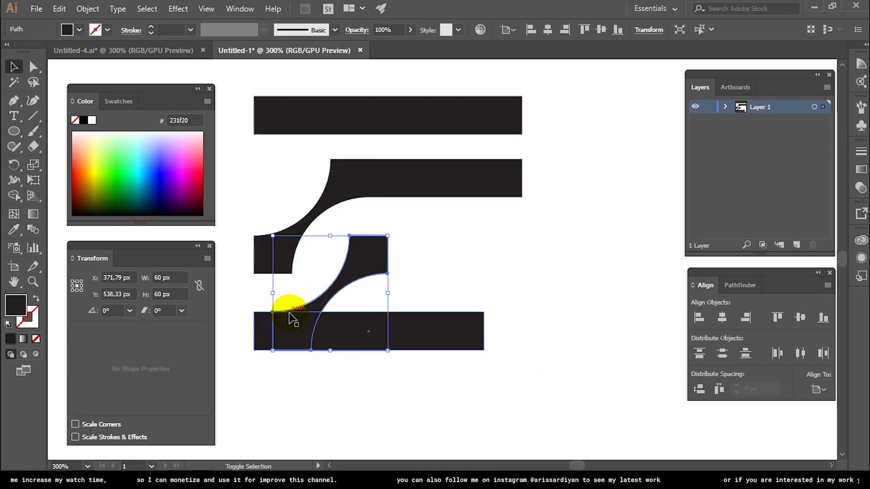
left_click(452, 272)
left_click_drag(442, 204, 449, 270)
left_click_drag(330, 255, 369, 254)
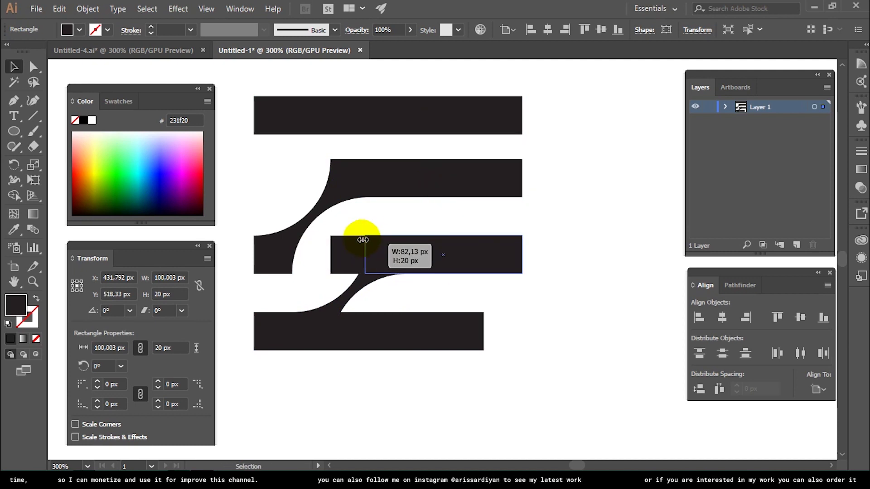
left_click(415, 213)
Shorten the right end of the second bar
key("a")
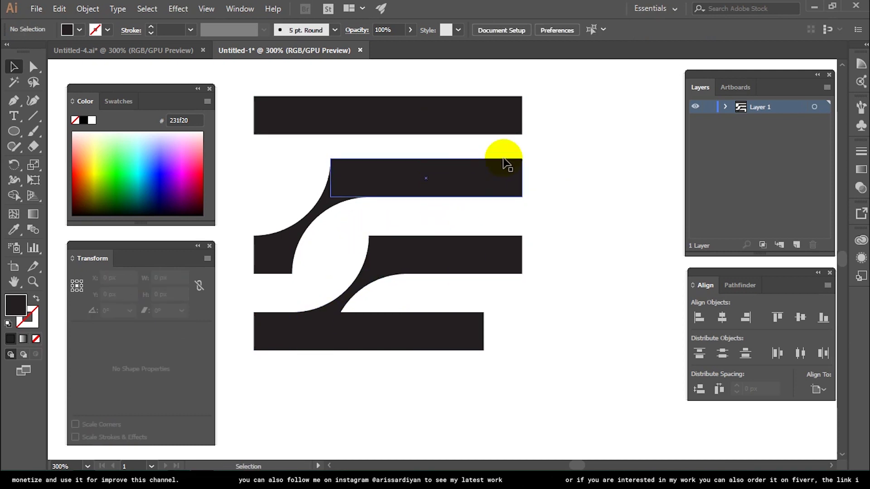
left_click_drag(501, 155, 548, 223)
left_click(547, 222)
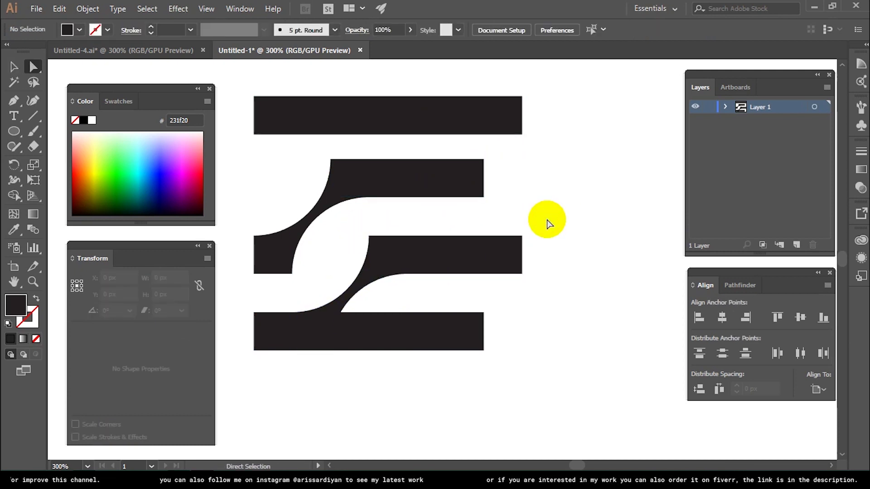
left_click_drag(14, 130, 60, 135)
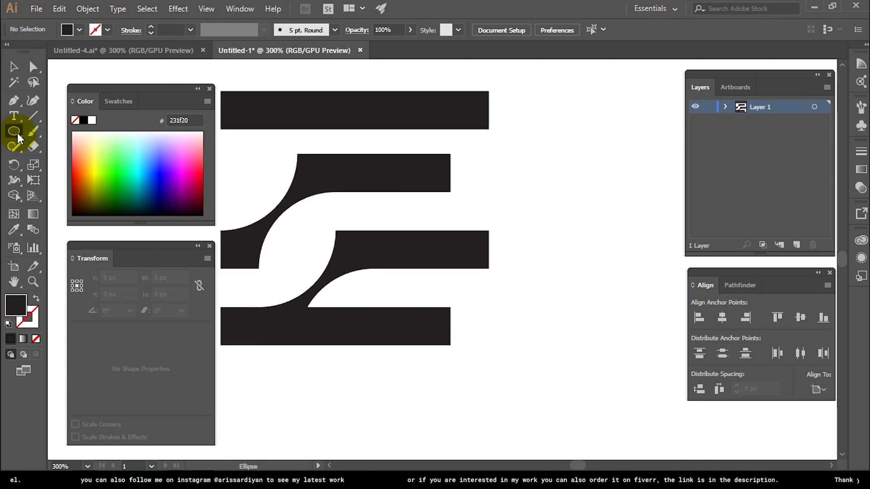
Create a small square and move it onto a bar's end
left_click(497, 174)
key("Return")
key("v")
left_click_drag(498, 192, 435, 179)
Temporarily hide the two middle bars in the Layers panel
left_click(466, 262)
left_click(384, 193, "shift")
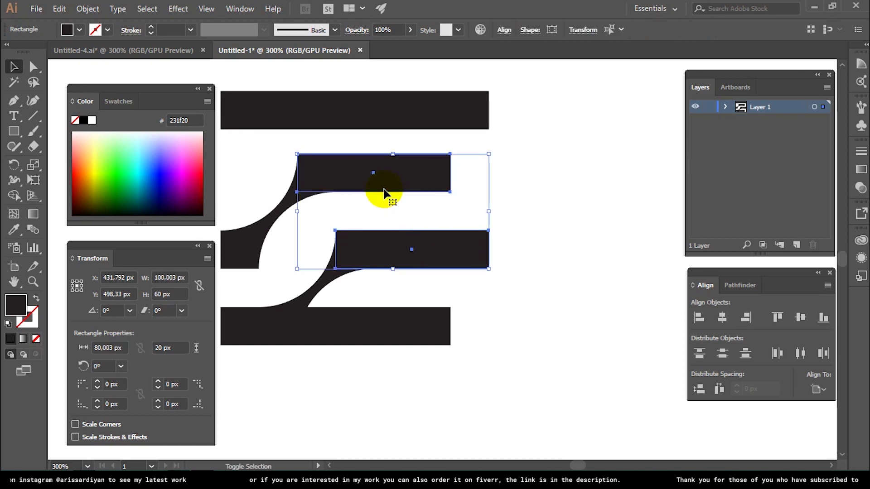
left_click(725, 107)
left_click_drag(695, 147, 695, 160)
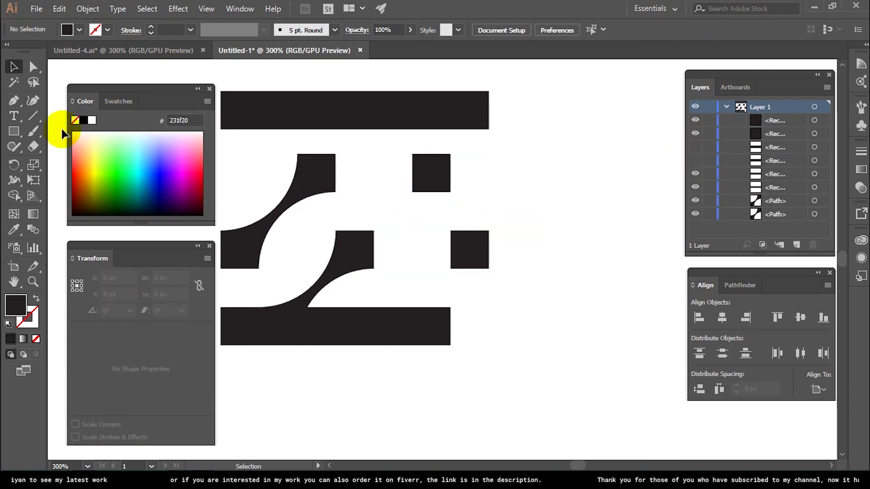
left_click_drag(13, 130, 37, 131)
Draw a 40 px circle and copy it down between the squares
left_click_drag(450, 192, 533, 109)
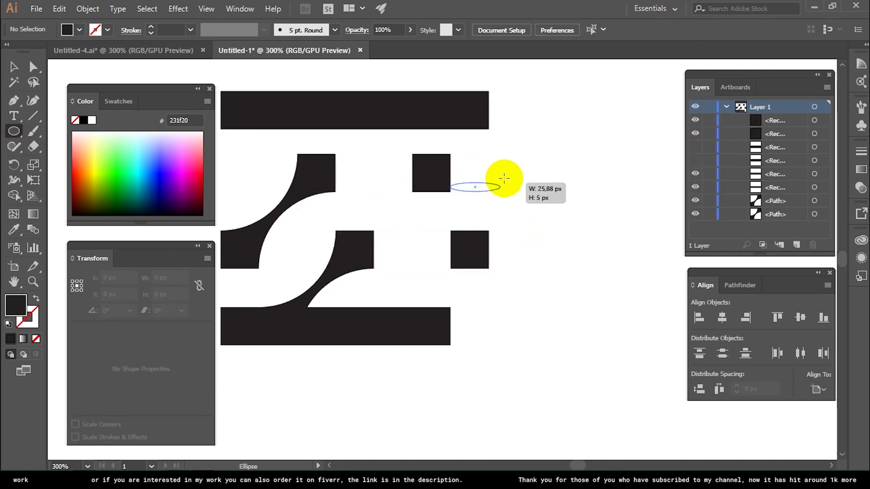
left_click(199, 286)
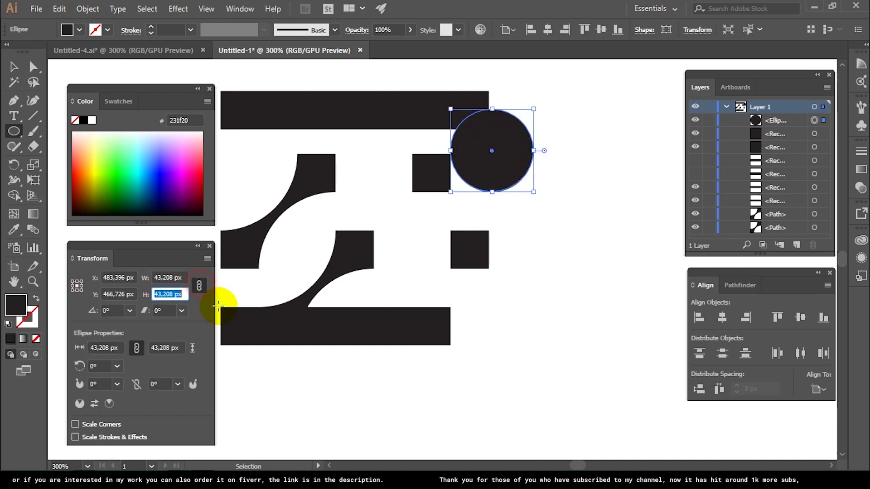
key("v")
mouse_move(492, 171)
left_mouse_down()
mouse_move(492, 208)
mouse_move(414, 247)
left_mouse_up()
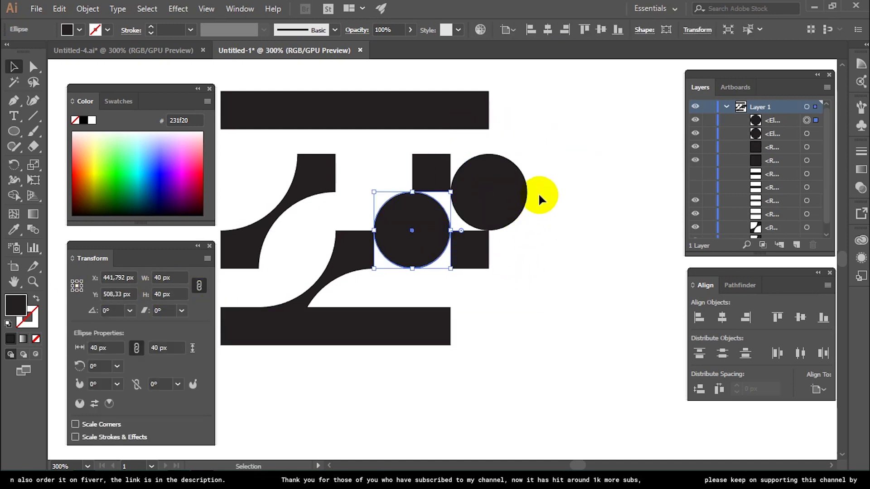
Merge the squares into a curved connector with Shape Builder, remove circles, and unhide the bars
mouse_move(495, 236)
left_mouse_down()
mouse_move(426, 186)
mouse_move(491, 254)
left_mouse_up()
key("shift+m")
left_click(501, 208, "alt")
left_click(431, 231, "alt")
key("a")
key("ctrl+alt+3")
key("v")
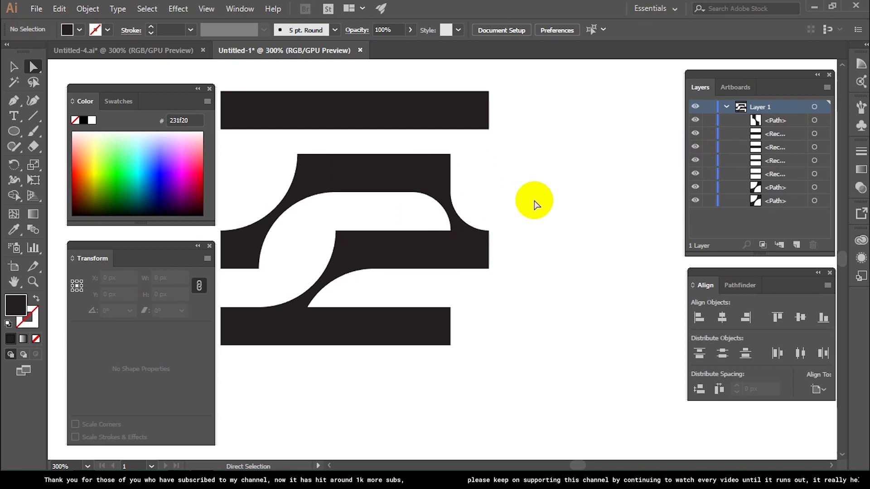
scroll(511, 188, "down", 1)
scroll(476, 276, "right", 2)
left_click(341, 147)
Copy the whole stylised 2 to its right
left_click(355, 247, "shift")
left_click(339, 198, "shift")
left_click_drag(397, 199, 577, 199)
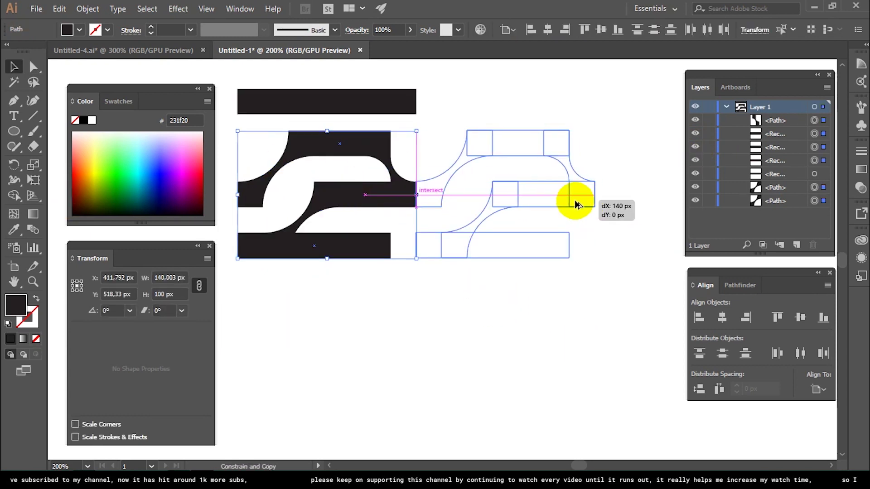
scroll(499, 394, "right", 2)
left_click(469, 335)
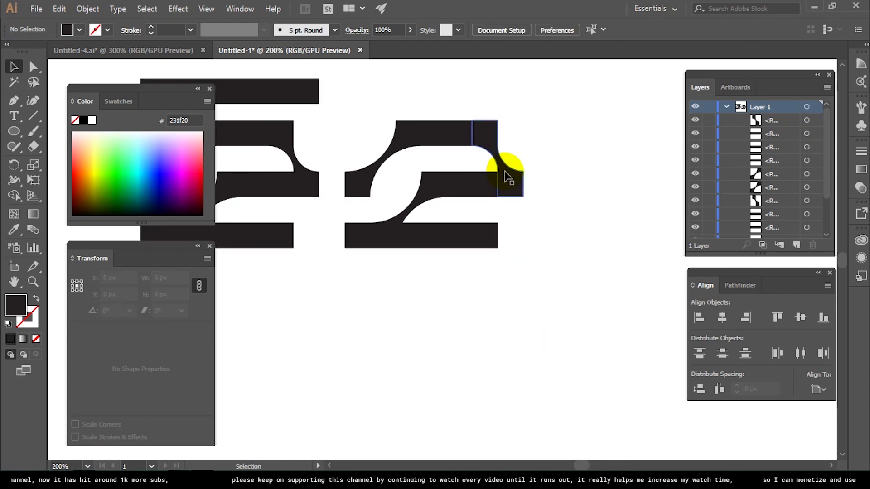
Move the copy's corner piece up and widen its bottom bar
left_click_drag(507, 178, 533, 116)
mouse_move(498, 234)
left_mouse_down()
mouse_move(477, 235)
mouse_move(489, 236)
mouse_move(471, 249)
left_mouse_up()
left_click(576, 171)
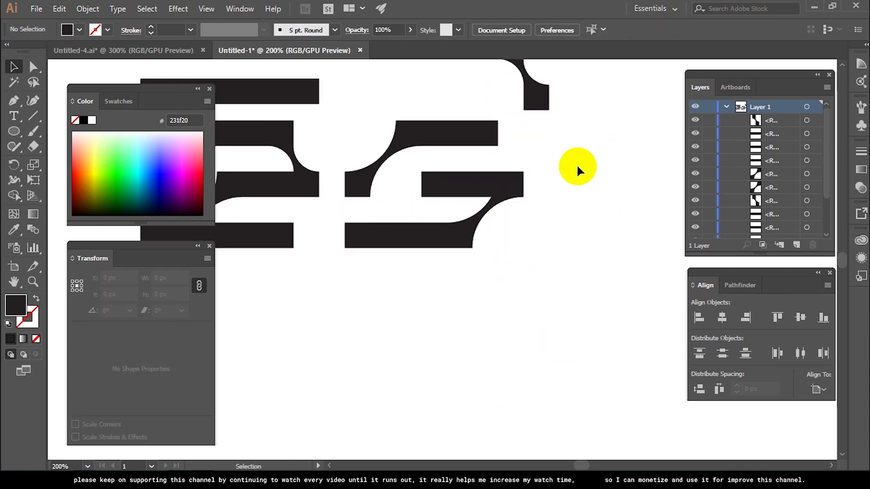
scroll(577, 170, "up", 3)
left_click(491, 195)
left_click(529, 199)
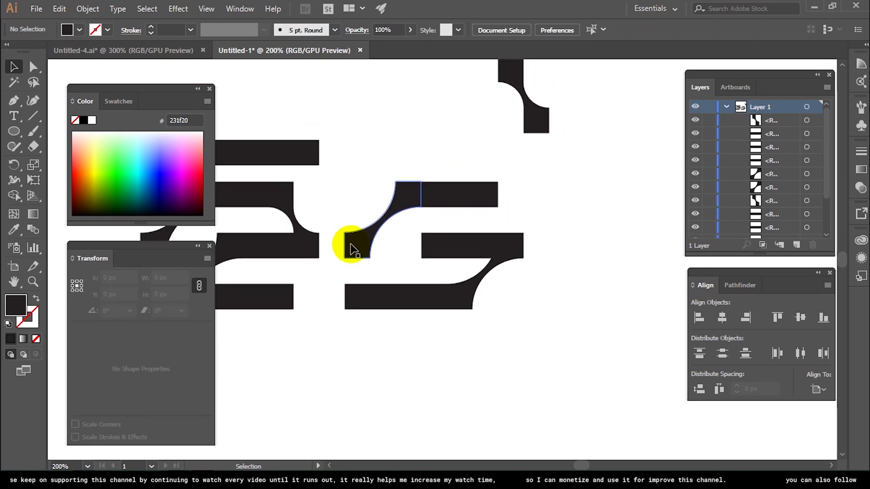
Turn a lower bar vertical and move it to the 0's left edge
left_click(498, 245)
left_click_drag(528, 233, 493, 324)
mouse_move(512, 217)
left_mouse_down()
mouse_move(521, 190)
mouse_move(498, 182)
left_mouse_up()
left_click(458, 267)
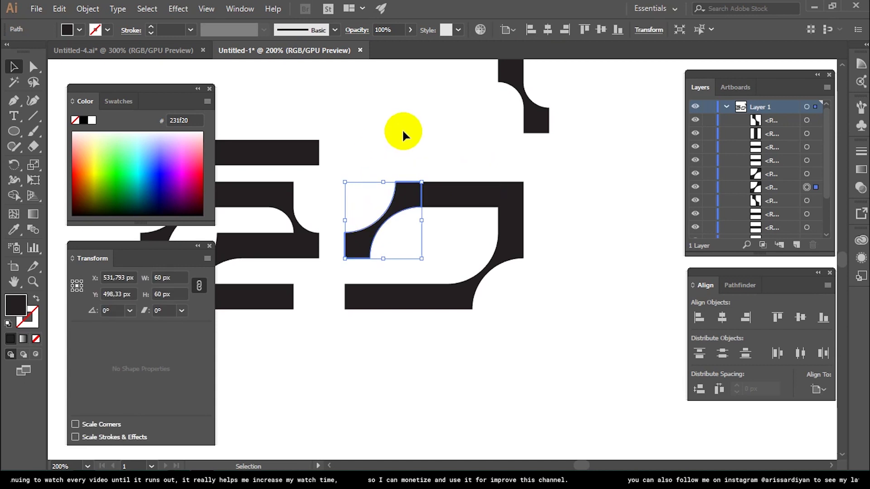
scroll(400, 134, "up", 1)
left_click_drag(509, 249, 371, 285)
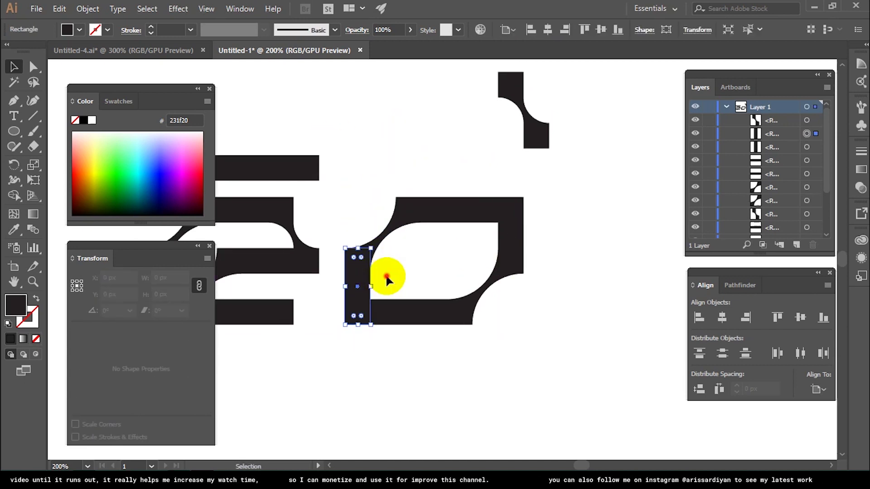
scroll(499, 337, "down", 1, "alt")
Delete the unneeded curved piece and reflect the remaining one
left_click(413, 249)
key("Delete")
left_click(536, 165)
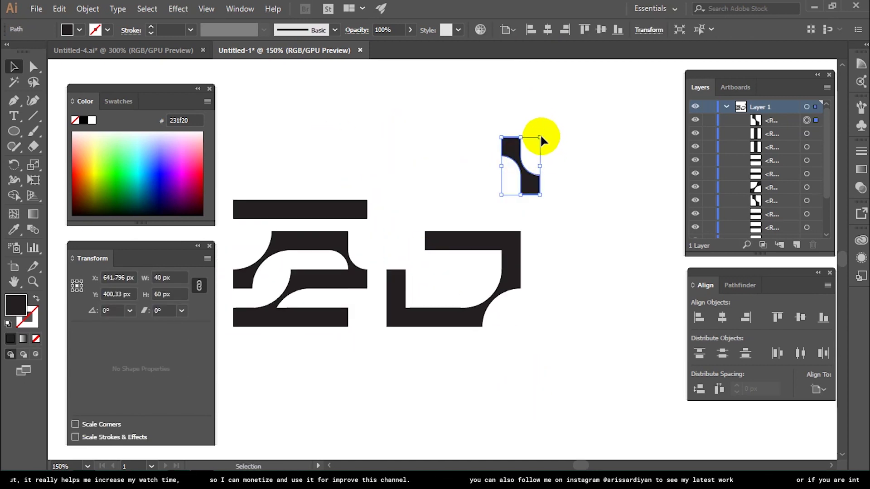
right_click(533, 181)
left_click(709, 414)
key("Return")
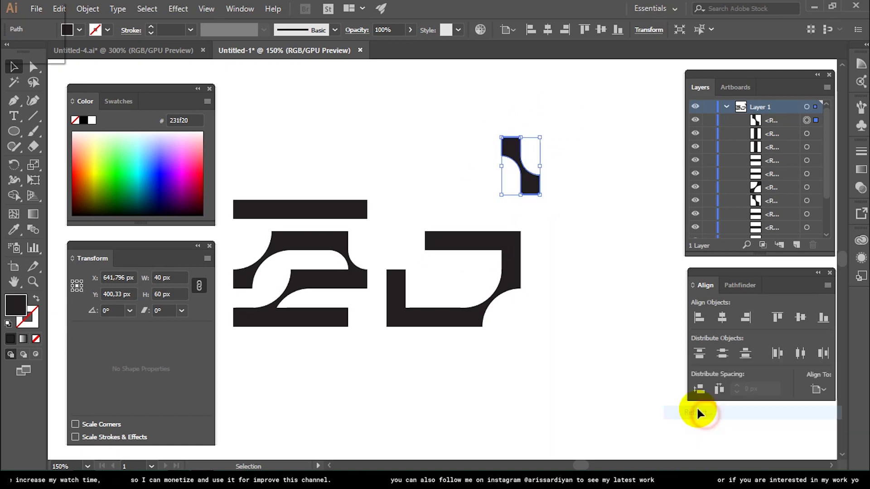
scroll(515, 189, "up", 4, "alt")
scroll(499, 189, "up", 2)
scroll(500, 189, "down", 4, "alt")
left_click(563, 388)
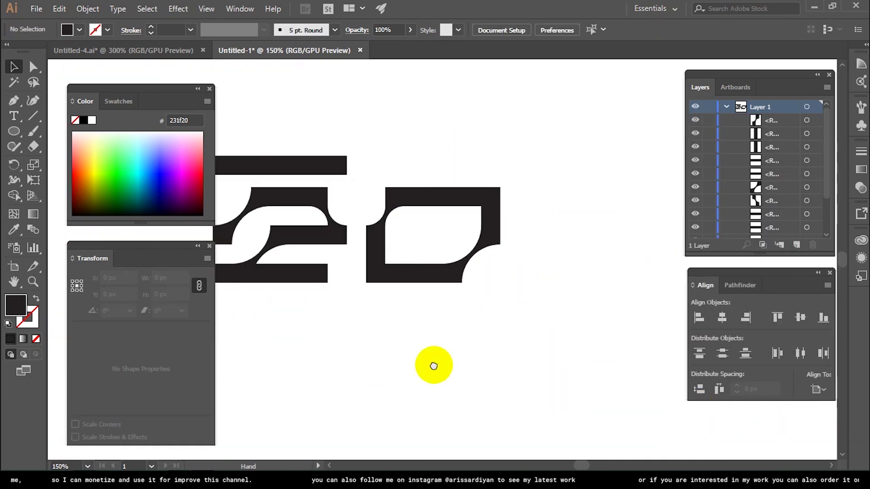
Copy the first 2 to the right of the 0
left_click_drag(220, 162, 365, 286)
left_click_drag(306, 258, 594, 266)
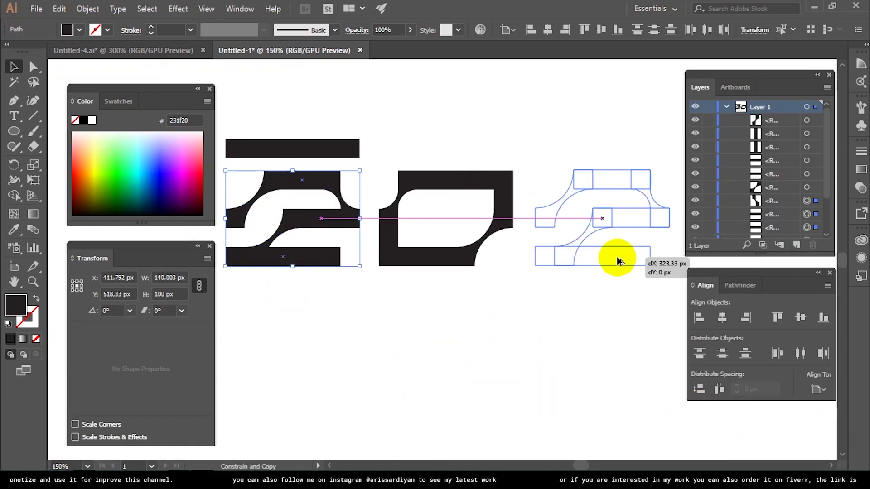
left_click(557, 341)
key("ctrl+minus")
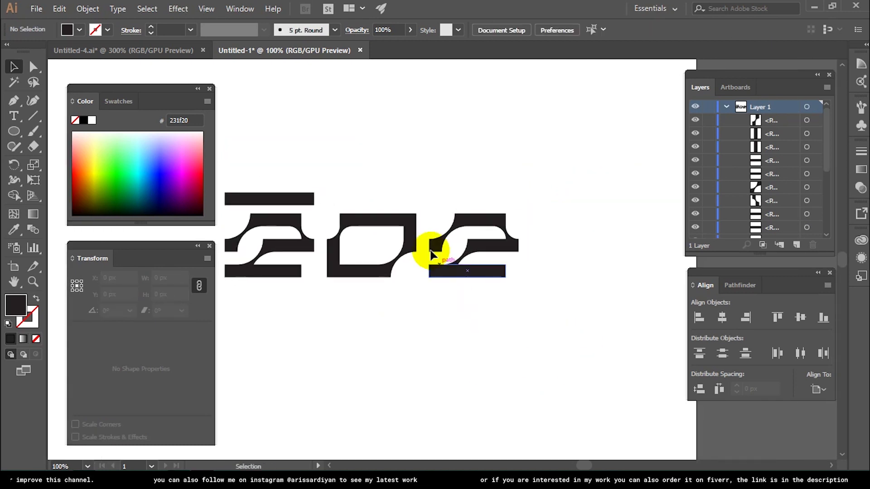
Build the 1 from a copied bottom bar and a vertical bar stretched to the 2's top
left_click_drag(487, 271, 576, 271)
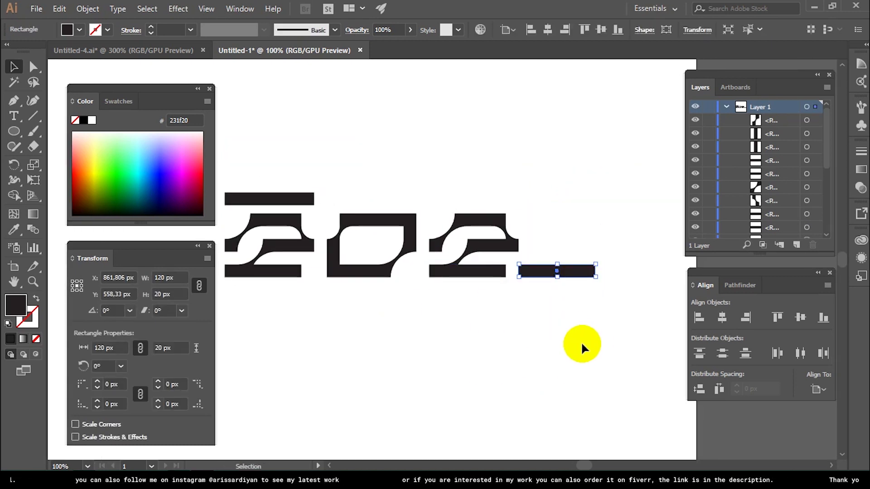
left_click(582, 284)
mouse_move(339, 247)
left_mouse_down("alt")
mouse_move(583, 261)
mouse_move(571, 184)
left_mouse_up("alt")
left_click(598, 326)
left_click(579, 259)
scroll(573, 242, "up", 2)
left_click(603, 213)
Copy the curved corner onto the 1 and place a bar copy above the first 2
left_click_drag(302, 239, 497, 233, "alt")
scroll(442, 351, "down", 3)
left_click_drag(392, 222, 393, 187, "alt")
left_click(602, 313)
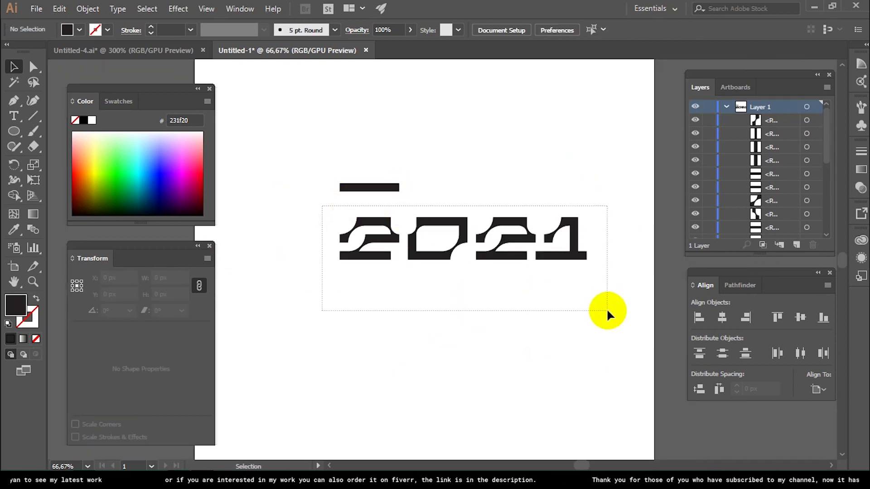
Unite all 2021 pieces with Pathfinder and paste the lettering into Photoshop
left_click_drag(603, 312, 320, 206)
left_click(740, 285)
left_click(699, 318)
scroll(604, 236, "up", 3)
left_click(512, 199)
key("shift+m")
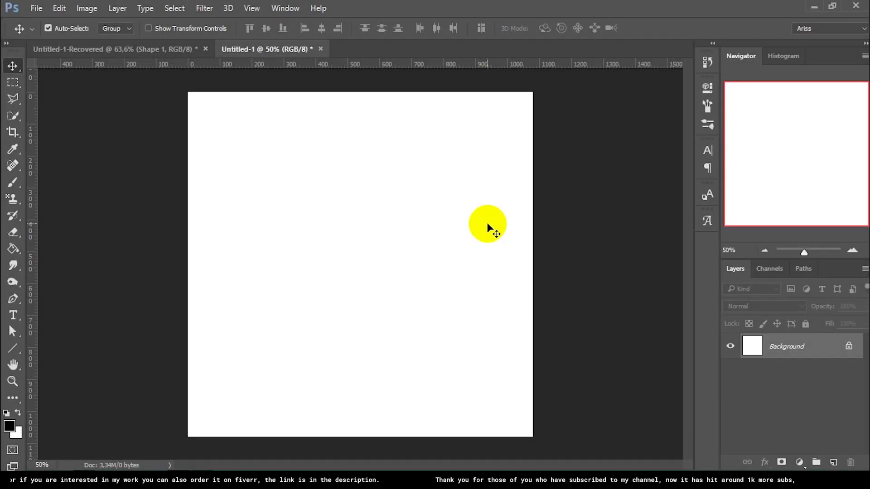
key("ctrl+v")
Paste the 2021 lettering as a shape layer and add a Bevel & Emboss effect
left_click(493, 139)
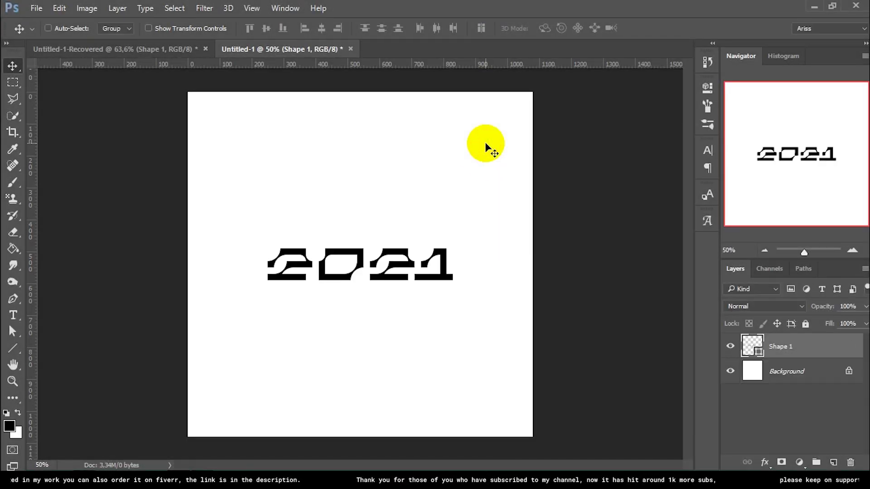
left_click(765, 462)
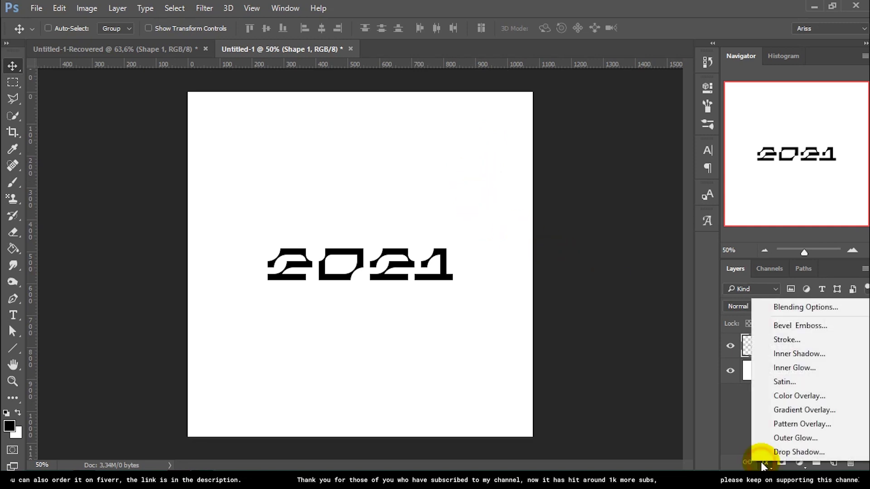
left_click(792, 328)
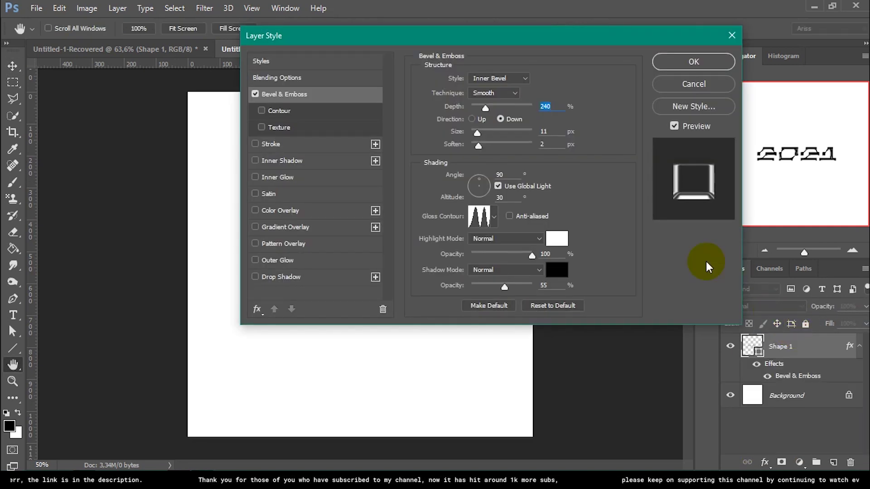
mouse_move(541, 39)
left_mouse_down()
mouse_move(625, 9)
mouse_move(636, 79)
left_mouse_up()
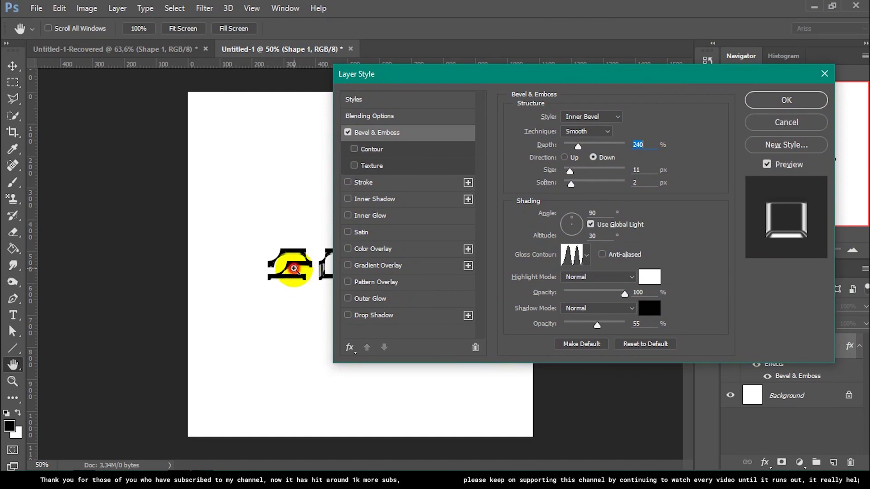
left_click(290, 258, "ctrl")
left_click(289, 258, "ctrl")
left_click(194, 388, "ctrl")
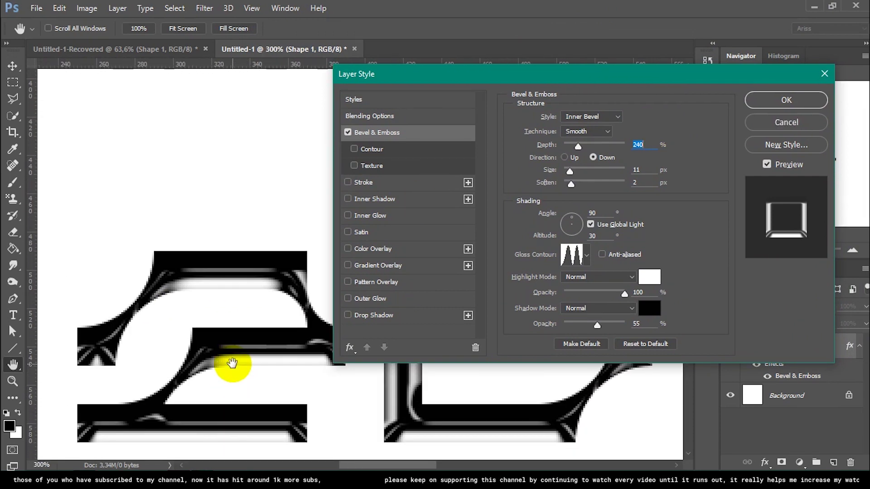
left_click(232, 356, "alt")
left_click(252, 324, "alt")
left_click_drag(578, 78, 423, 17)
left_click_drag(443, 344, 450, 396)
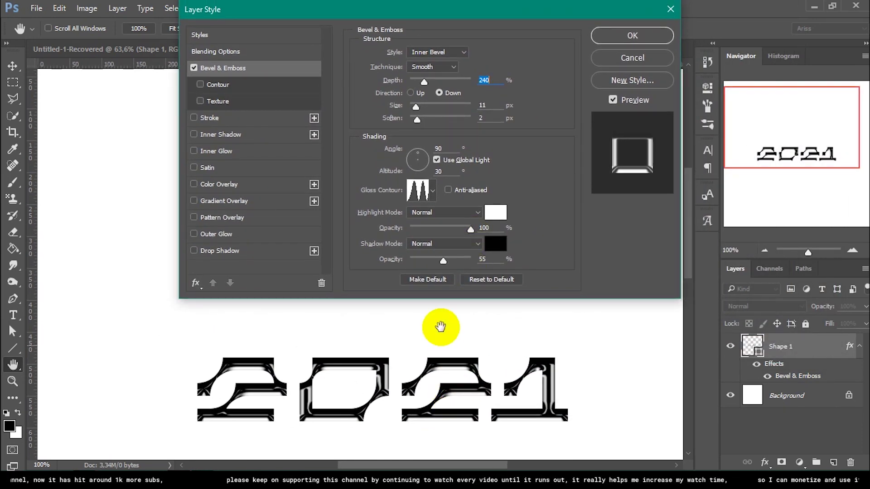
Set the bevel to depth 140%, size 11 px, soften 2 px, angle 90 and altitude 30
mouse_move(429, 86)
left_mouse_down()
mouse_move(417, 87)
mouse_move(427, 88)
left_mouse_up()
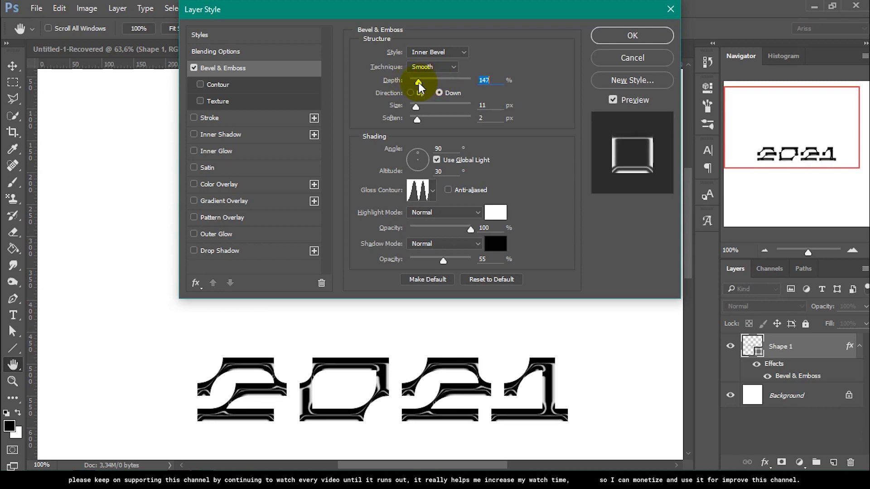
type("160")
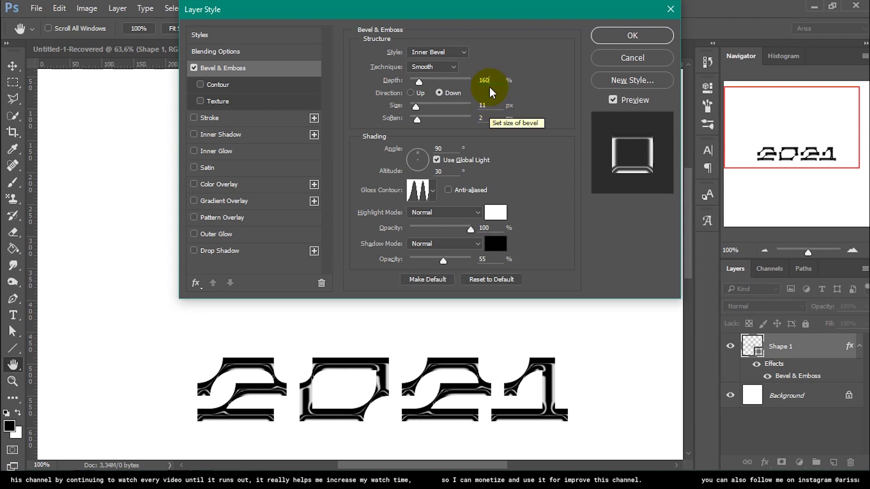
type("300")
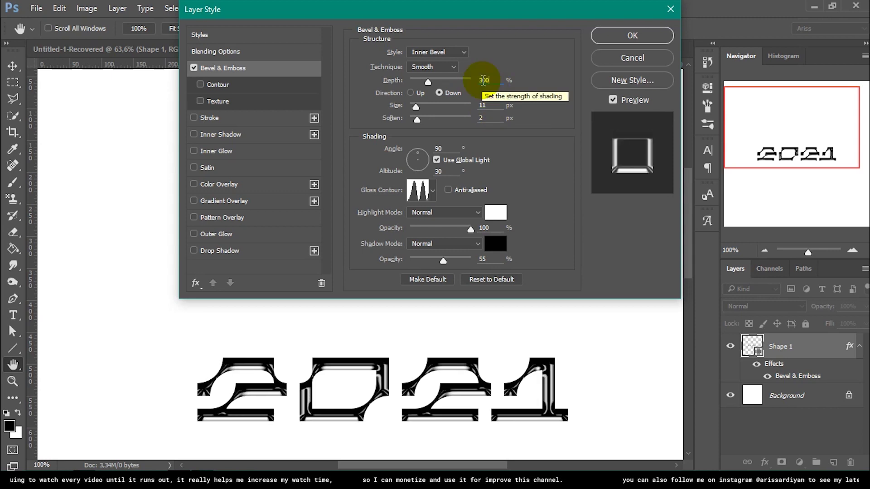
type("274")
left_click_drag(429, 84, 420, 82)
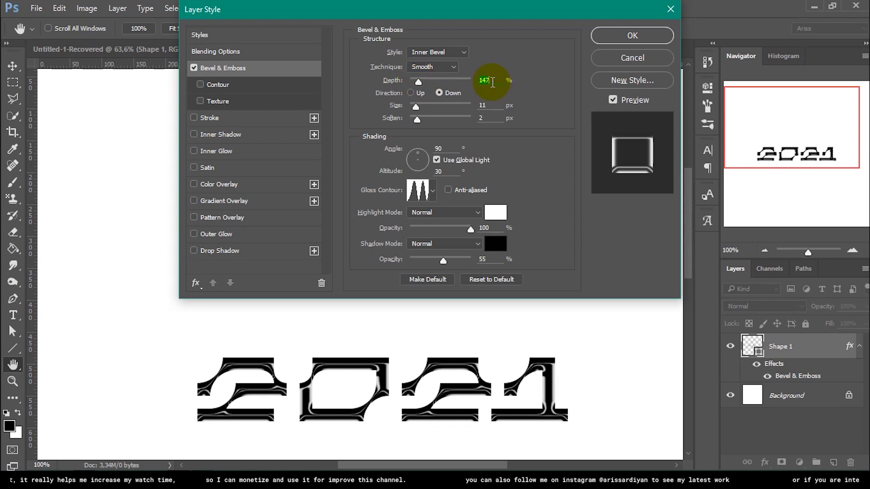
type("140")
left_click_drag(416, 109, 419, 109)
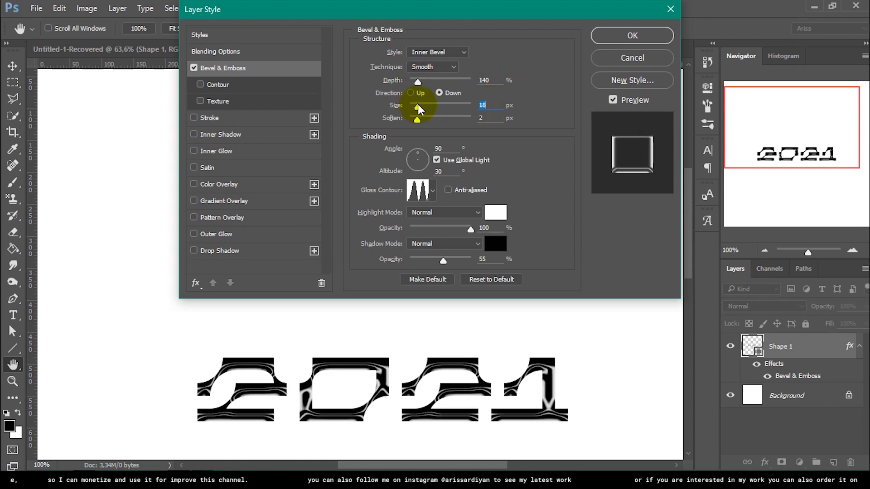
left_click_drag(420, 109, 415, 109)
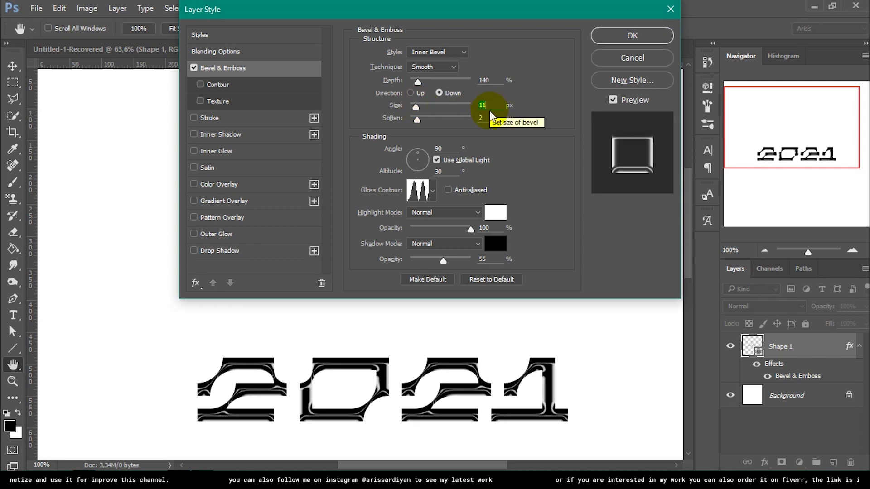
key("Up")
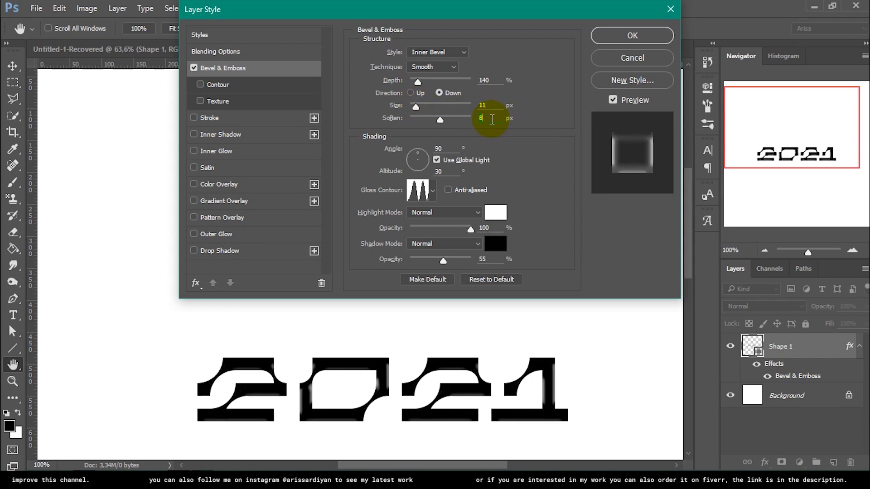
key("Up")
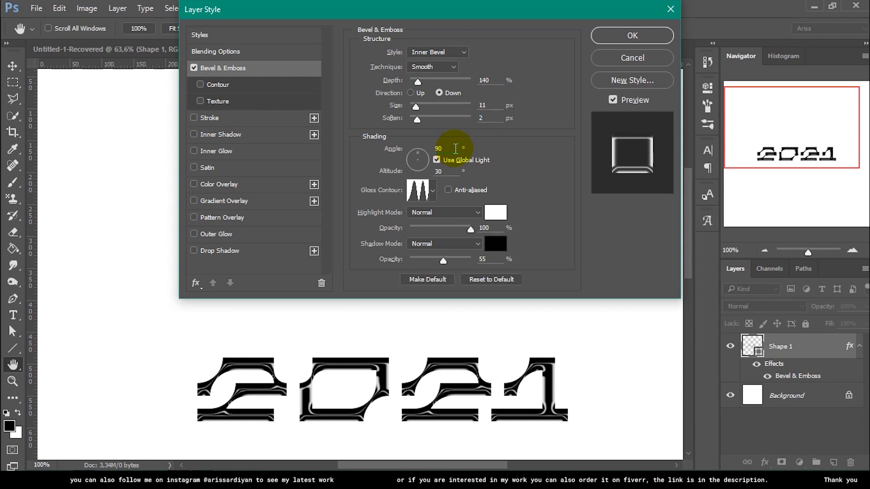
key("Down")
key("Down")
key("Down")
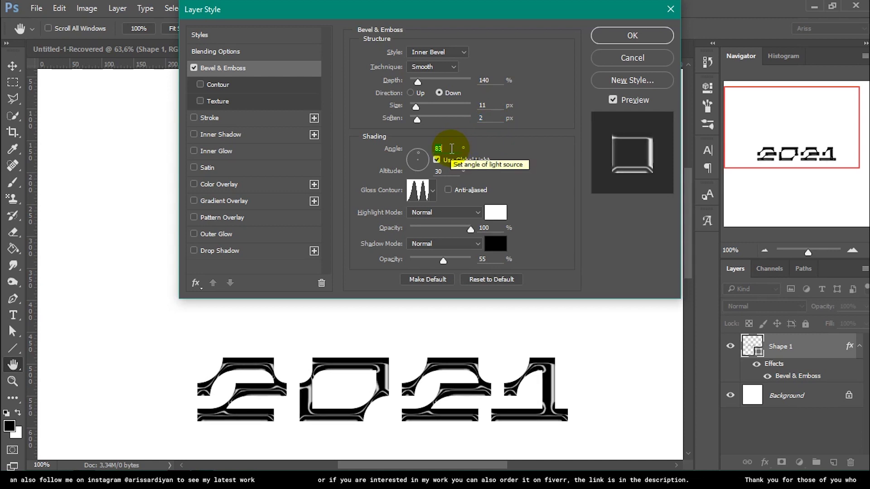
key("Up")
key("Up")
key("Up")
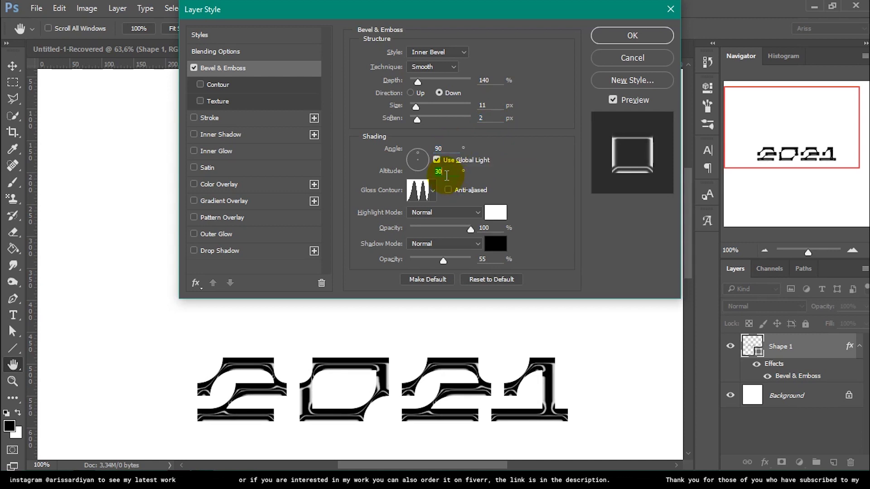
key("Up")
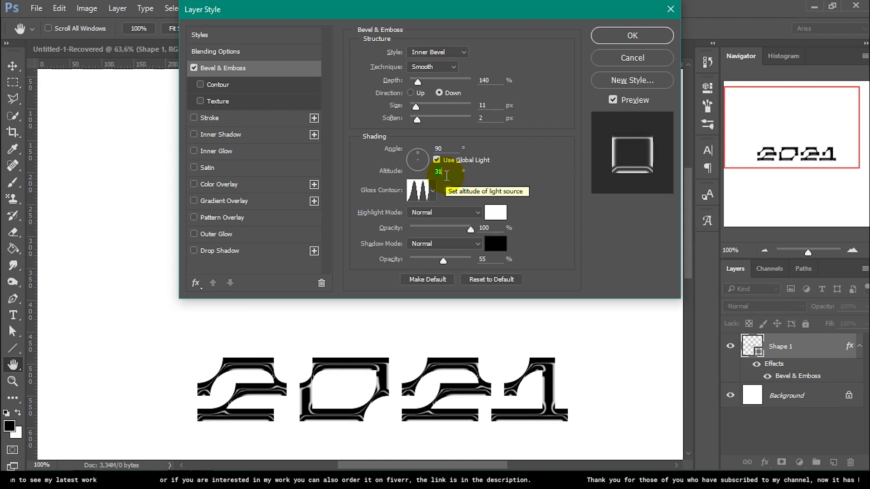
key("Down")
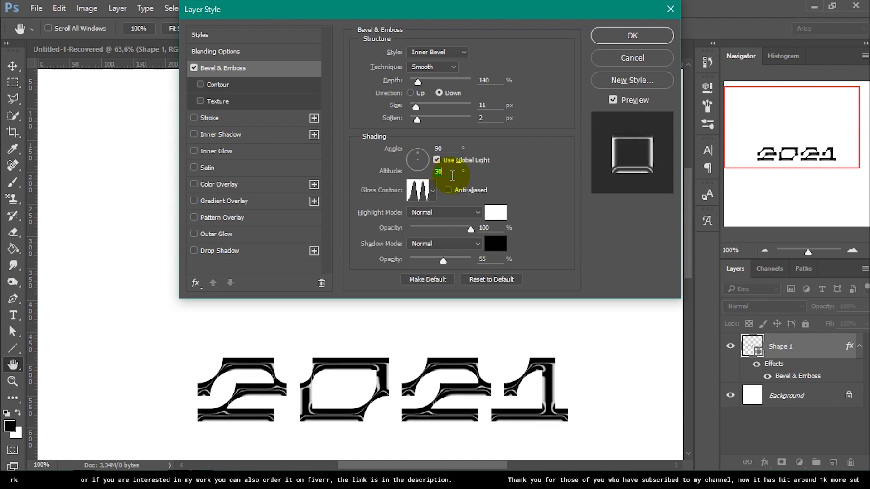
left_click(257, 152)
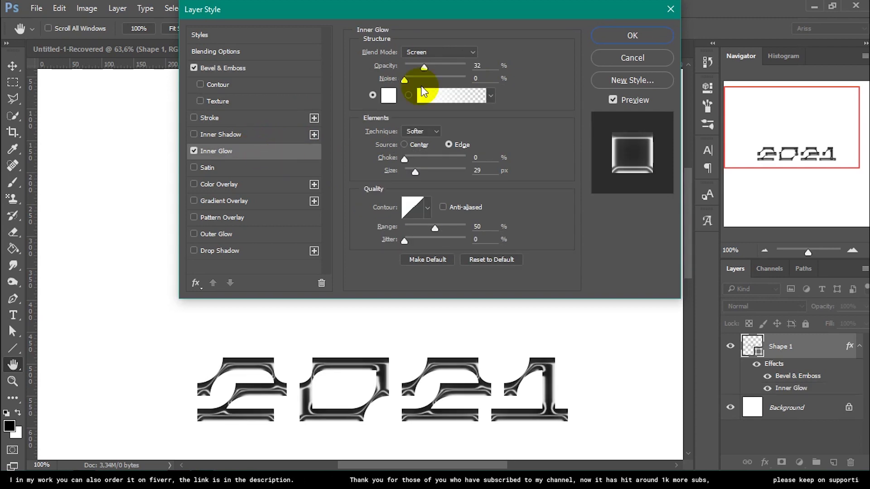
Give the inner glow 40% opacity and 30 px size, and add Satin at 78% opacity
left_click_drag(424, 67, 445, 75)
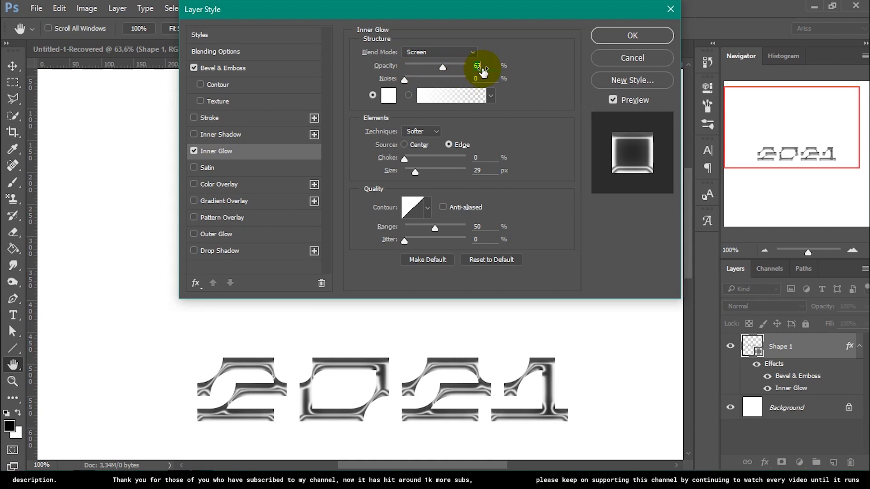
type("50")
key("BackSpace")
key("BackSpace")
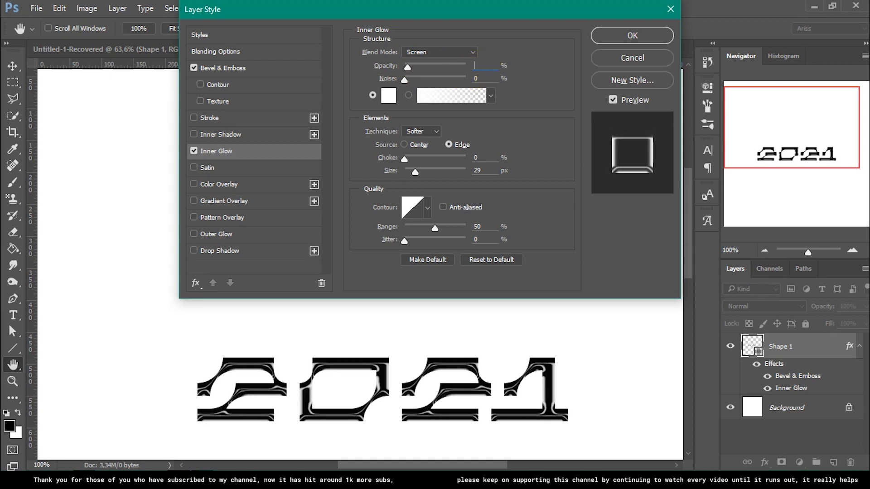
type("40")
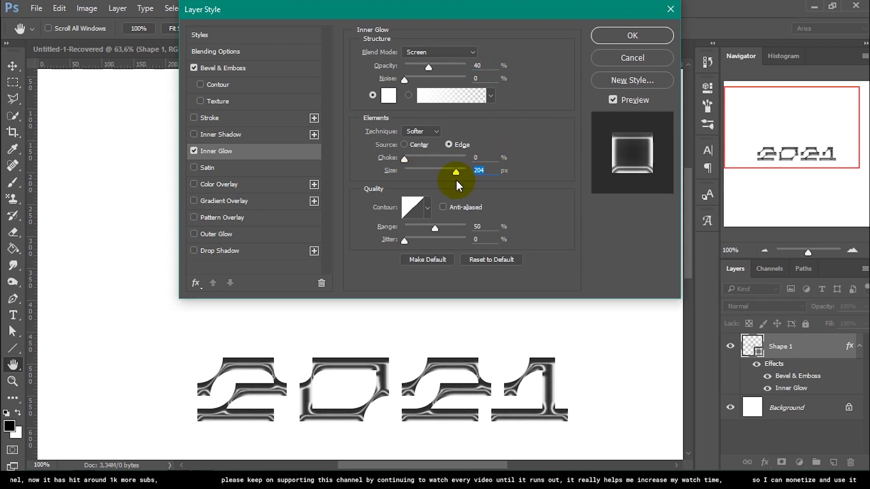
mouse_move(458, 174)
left_mouse_down()
mouse_move(448, 194)
mouse_move(429, 188)
left_mouse_up()
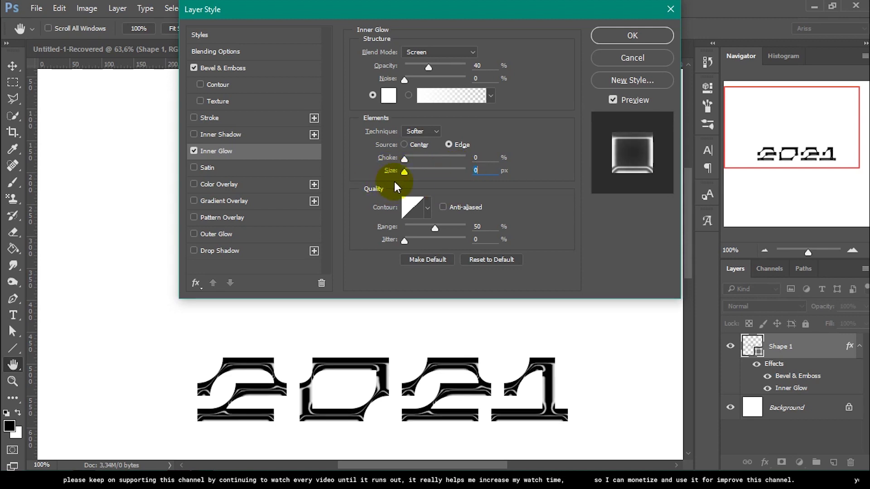
type("30")
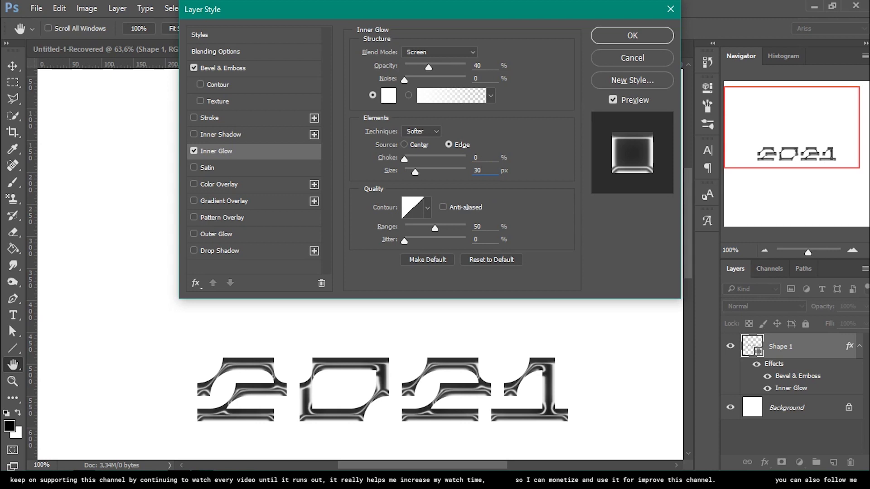
left_click(259, 170)
left_click_drag(426, 73, 456, 87)
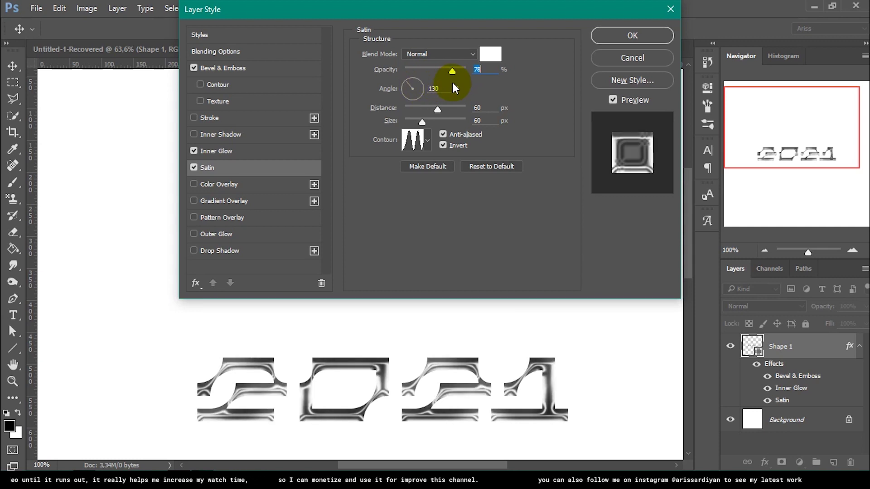
Set the Satin opacity to 40% and distance to 60, then confirm the layer style
left_click_drag(455, 87, 370, 87)
left_click_drag(412, 84, 424, 83)
key("BackSpace")
type("40")
key("BackSpace")
type("0")
key("BackSpace")
type("0")
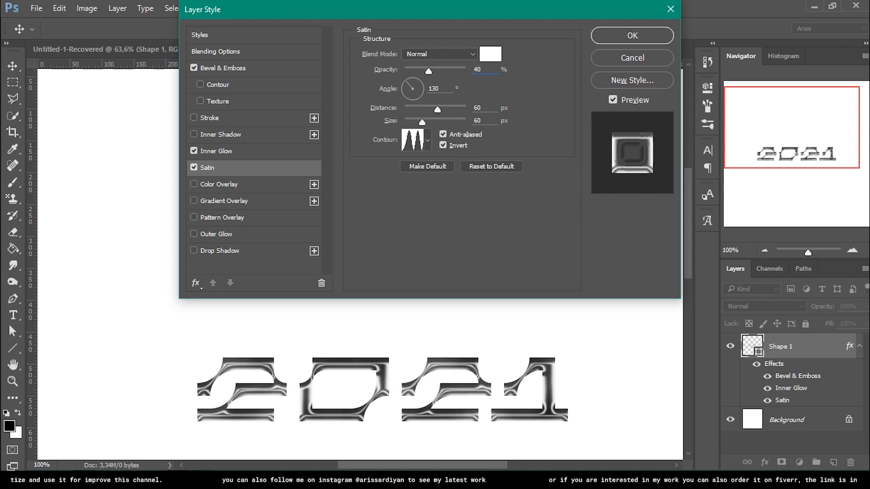
left_click(486, 120)
mouse_move(439, 110)
left_mouse_down()
mouse_move(423, 111)
mouse_move(449, 113)
mouse_move(422, 118)
left_mouse_up()
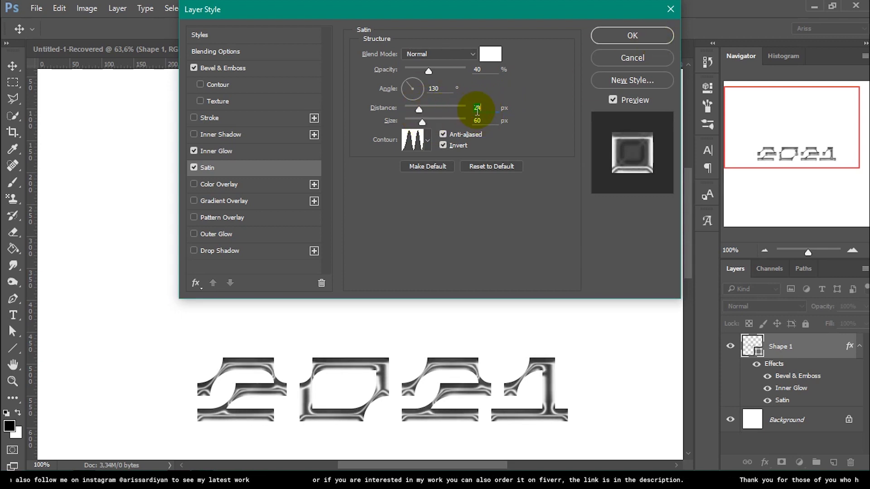
type("60")
left_click(633, 37)
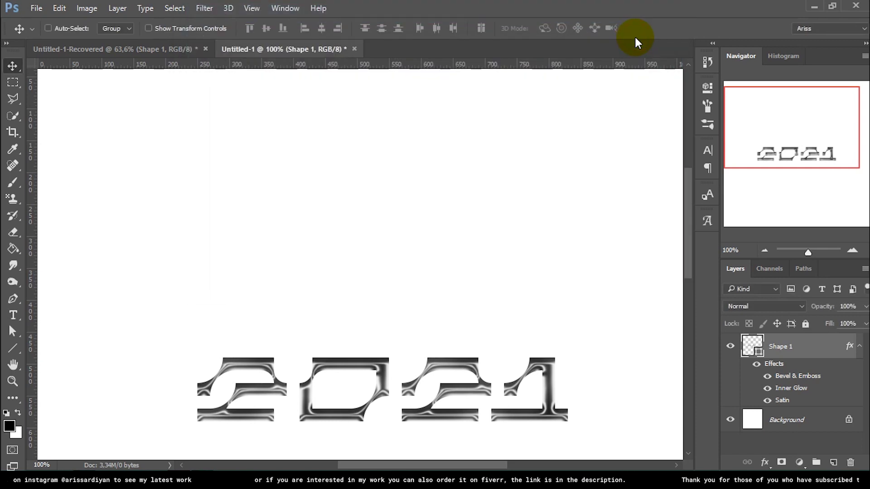
Collapse the shape's effects list and add a Curves adjustment layer above it
left_click(858, 348)
scroll(384, 278, "down", 5)
scroll(383, 278, "up", 1)
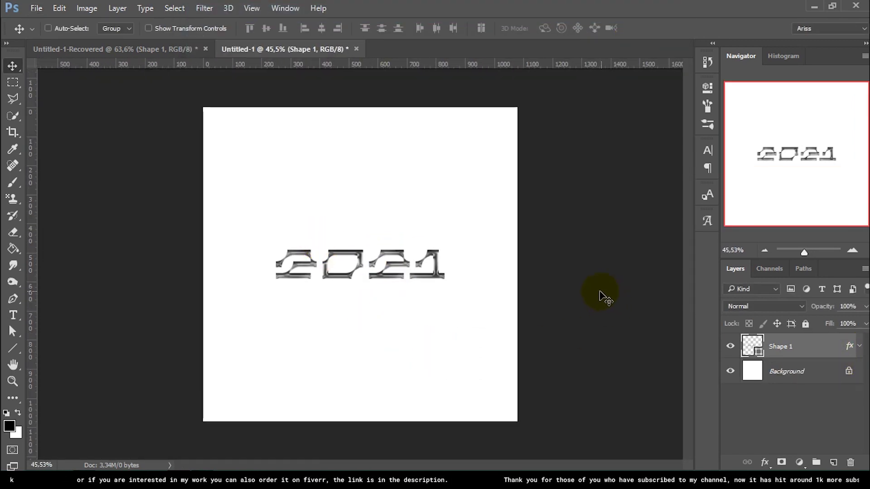
left_click(852, 250)
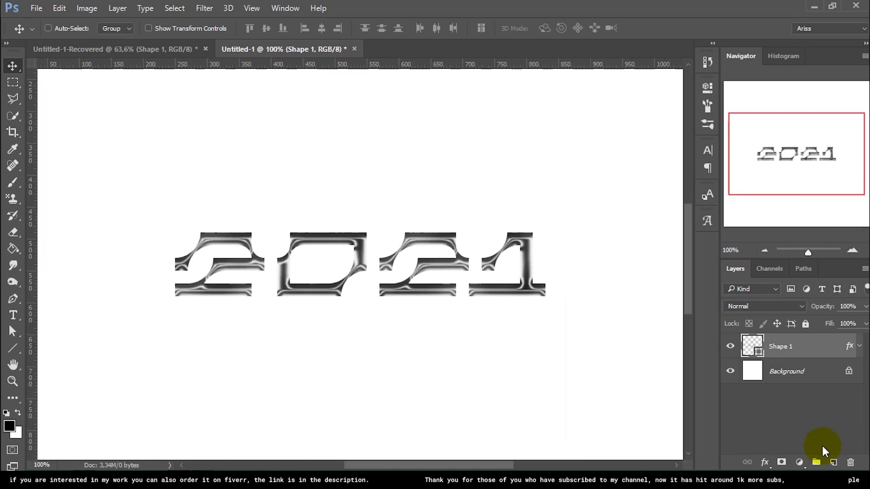
left_click(799, 462)
left_click(773, 252)
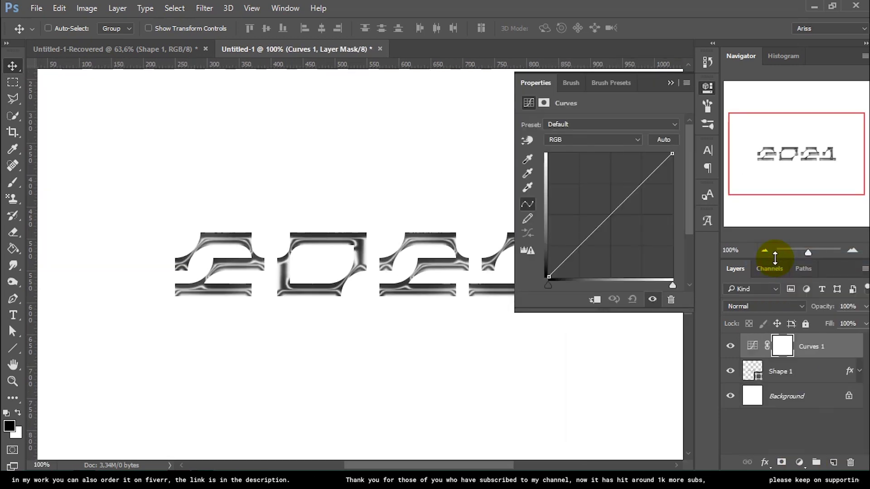
Drag the curve points into an S-curve that gives the lettering a chrome finish
left_click_drag(579, 246, 579, 183)
mouse_move(637, 154)
left_mouse_down()
mouse_move(647, 196)
mouse_move(641, 241)
left_mouse_up()
left_click_drag(578, 183, 580, 184)
left_click_drag(642, 241, 642, 244)
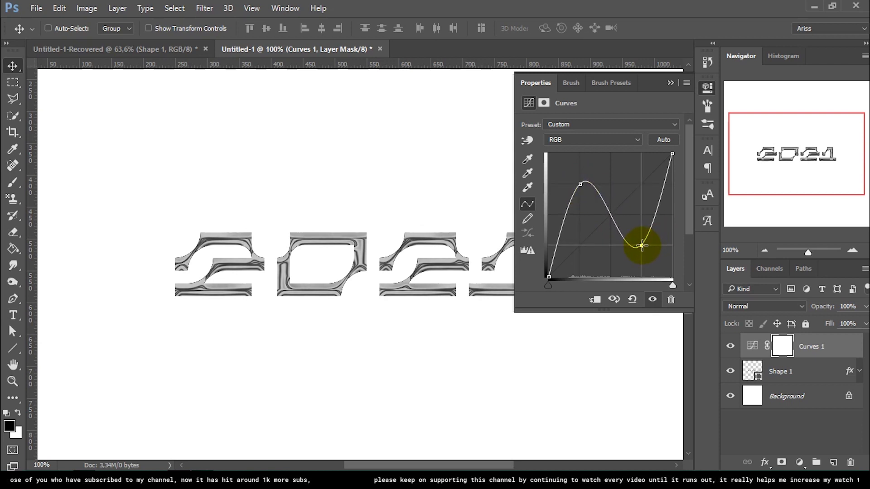
left_click_drag(642, 249, 644, 241)
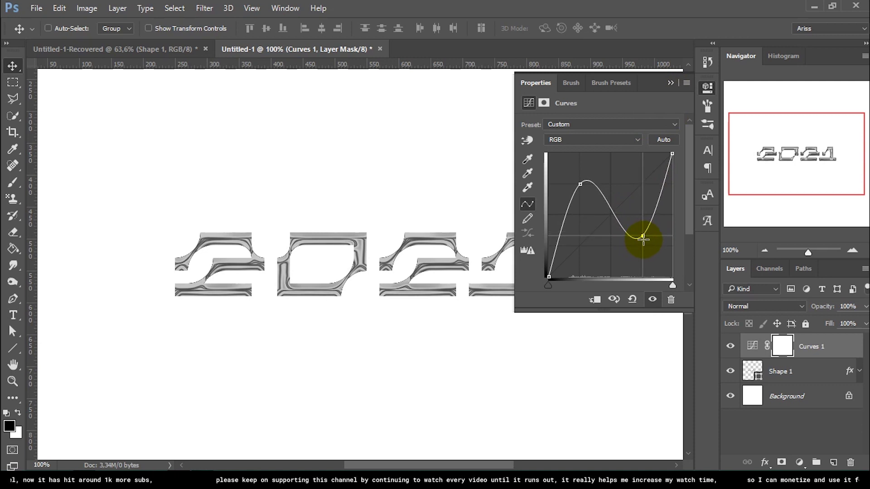
left_click_drag(581, 184, 582, 189)
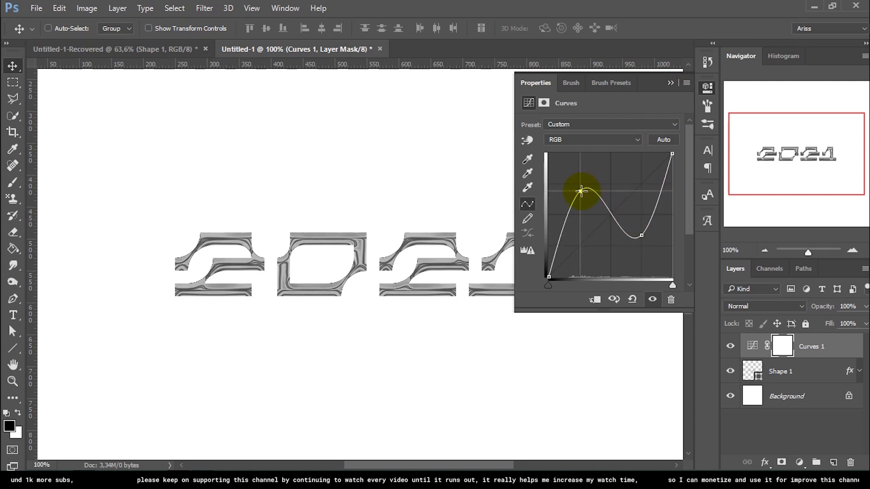
left_click(671, 82)
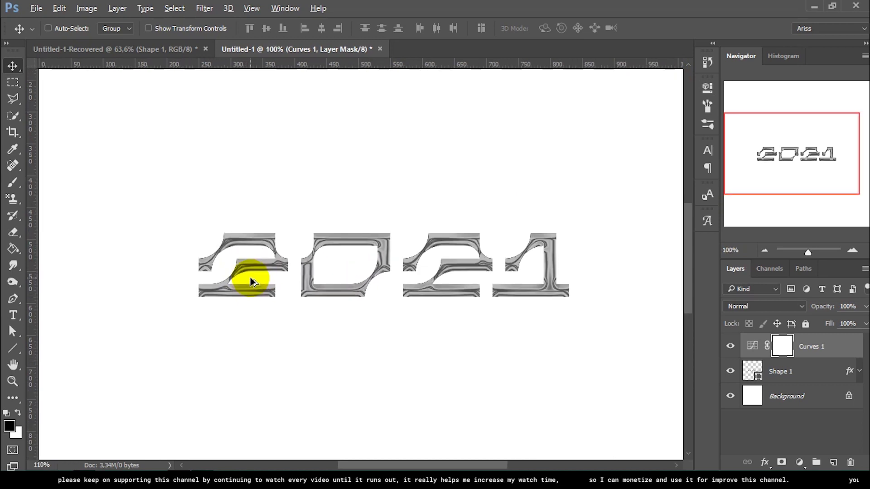
scroll(250, 277, "up", 3)
scroll(460, 305, "down", 5)
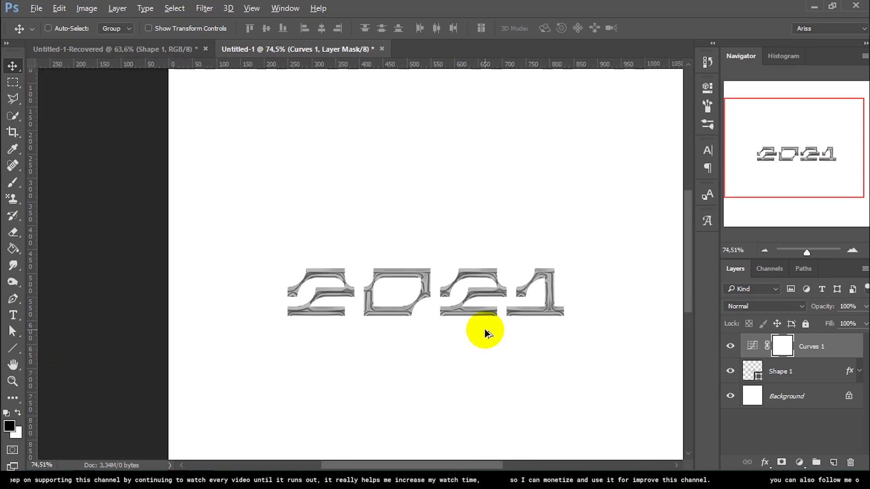
Browse the candidate bougainvillea photo tabs in Chrome
key("alt+Tab")
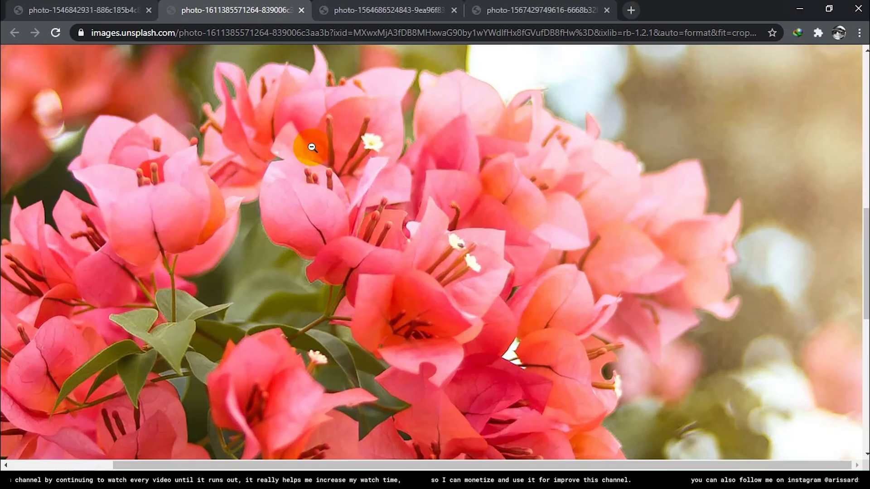
left_click(397, 9)
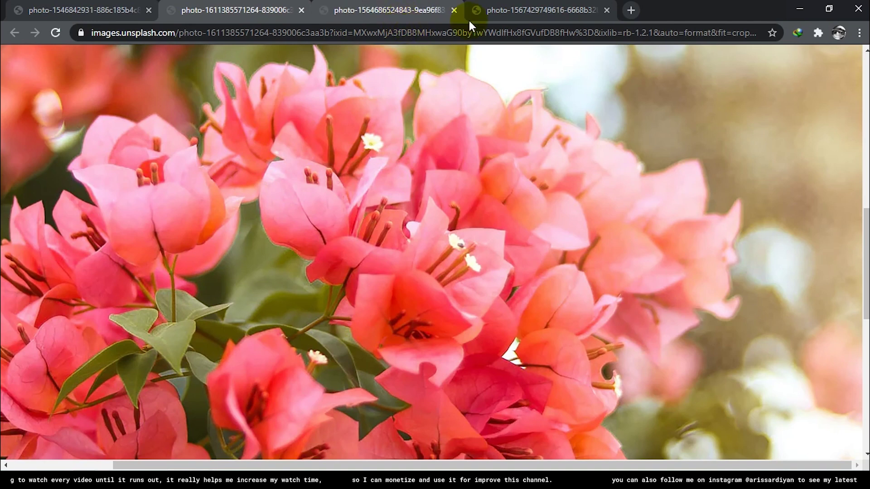
left_click(508, 6)
left_click(195, 10)
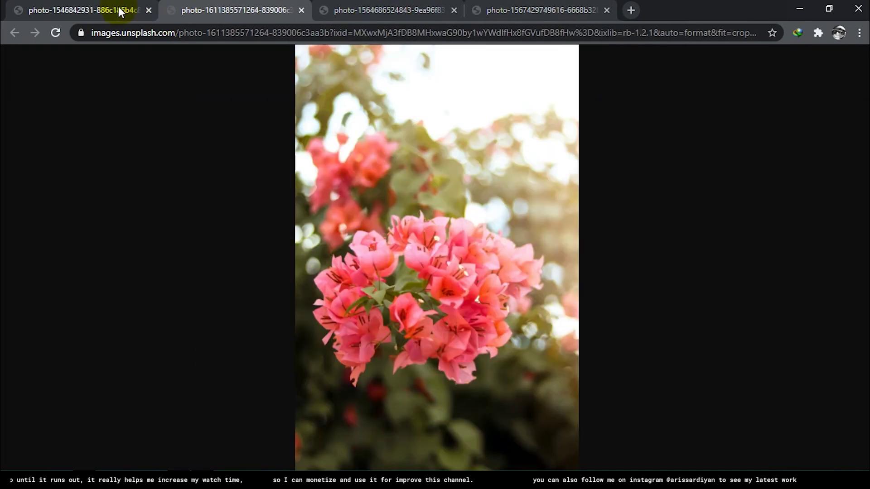
left_click(448, 238)
scroll(448, 240, "down", 5)
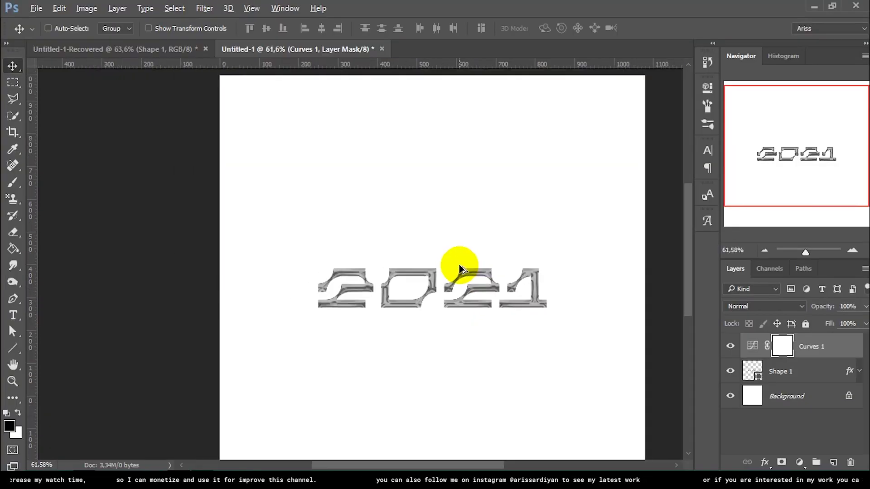
scroll(458, 267, "down", 1)
Group Shape 1 and Curves 1 into Group 1 with Normal blend mode
left_click(803, 397)
left_click(796, 374)
left_click(777, 347)
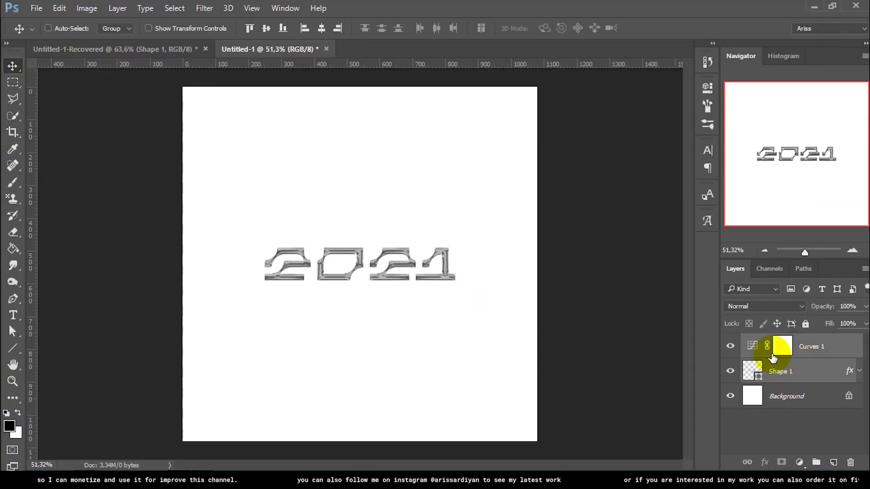
key("ctrl+g")
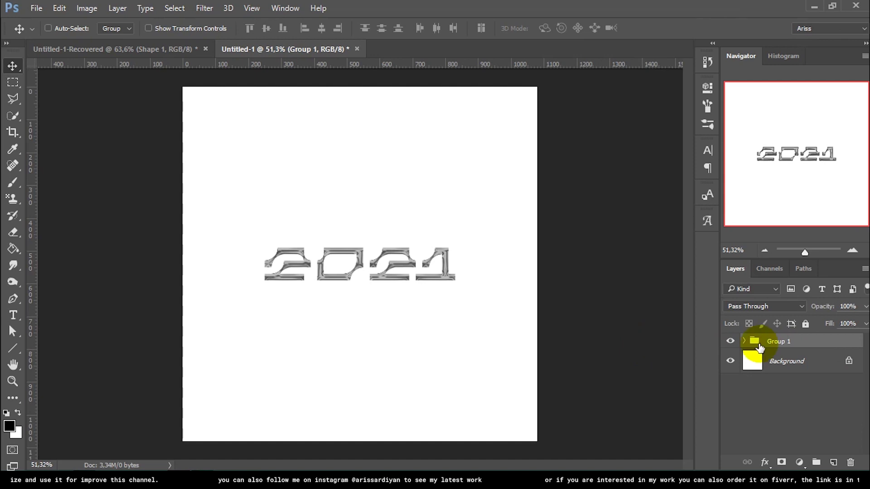
left_click(764, 306)
left_click(741, 59)
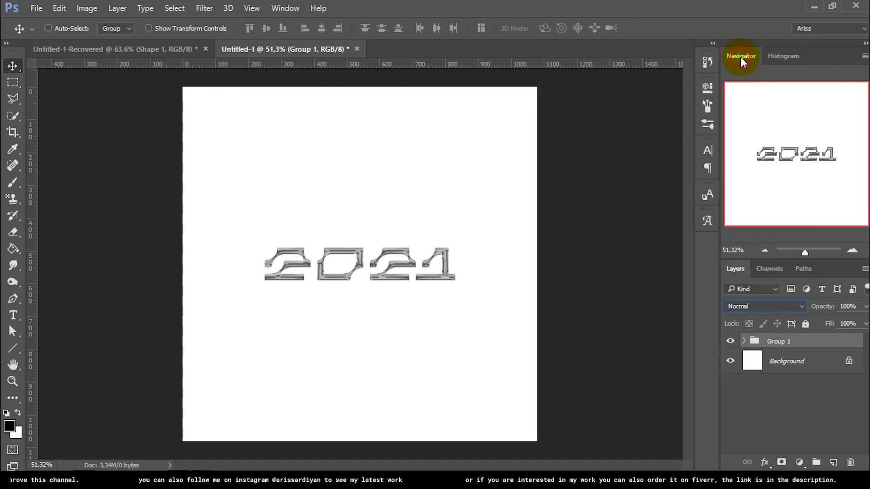
Bring the flower photo in above Background and centre it on the canvas
left_click(777, 360)
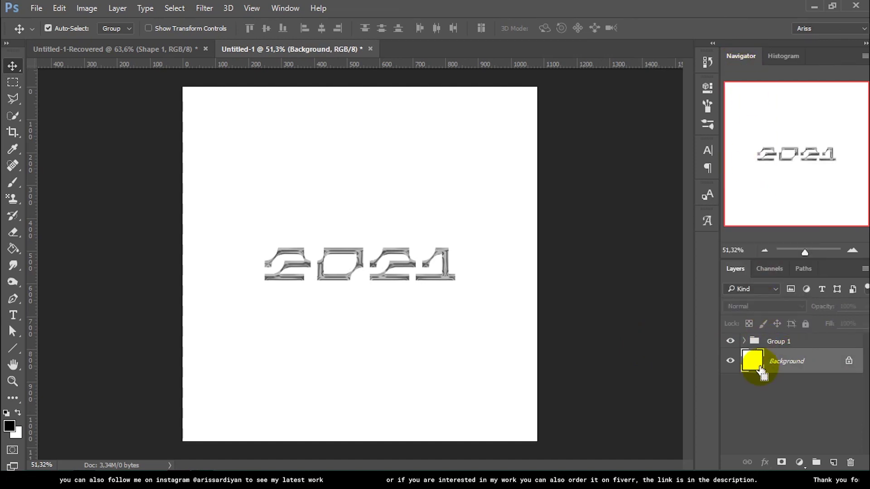
left_click_drag(761, 371, 753, 361)
key("ctrl+a")
left_click(252, 9)
mouse_move(228, 9)
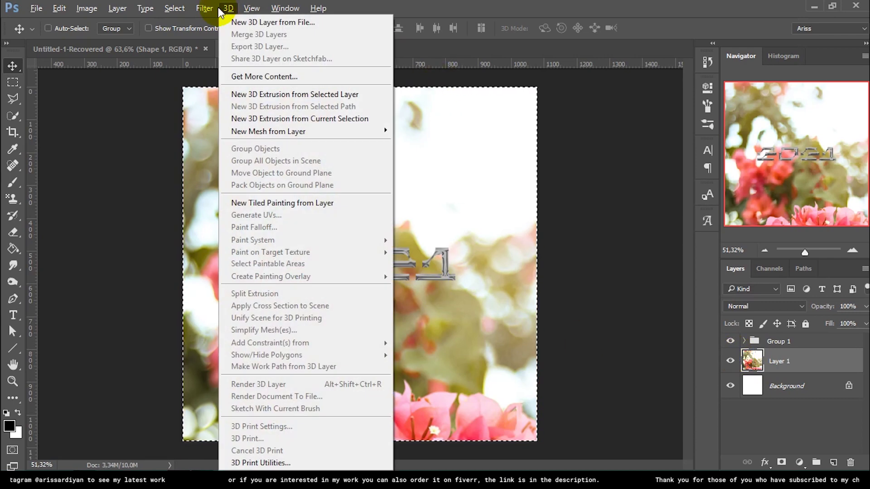
left_click(460, 6)
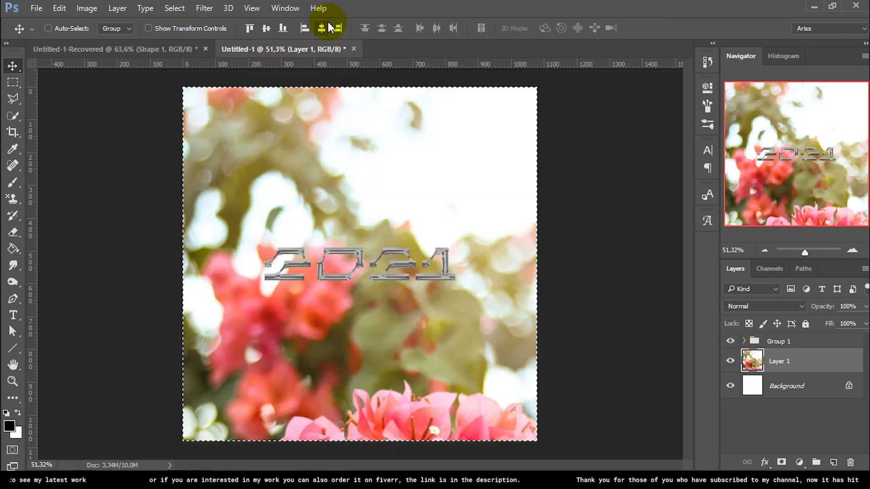
left_click(331, 28)
left_click(268, 30)
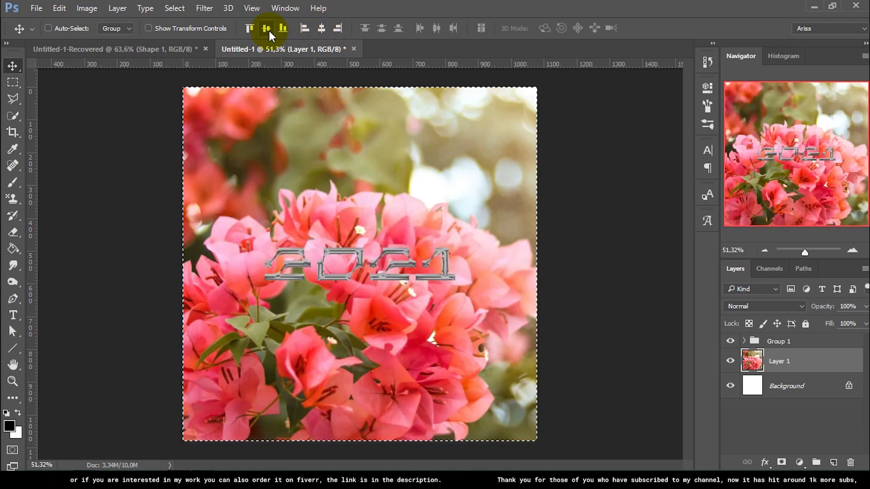
key("ctrl+d")
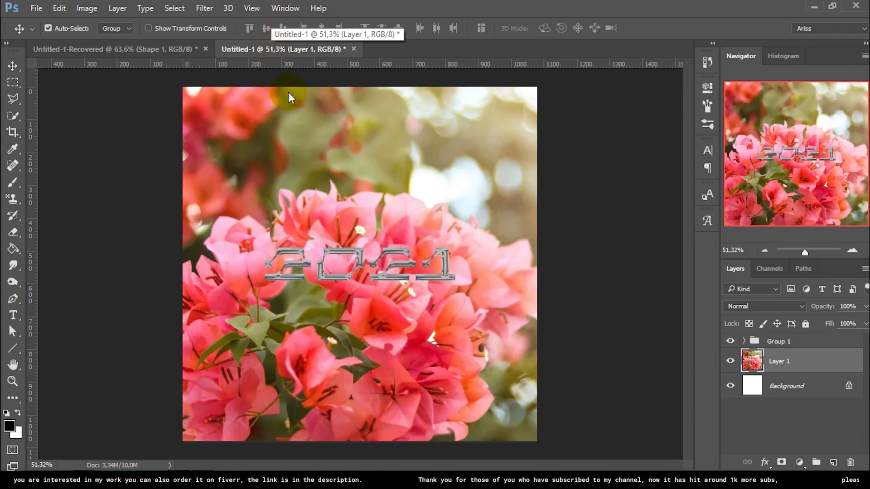
Scale the flower photo proportionally to 75% and nudge it upward
key("ctrl+t")
left_click_drag(612, 265, 548, 264)
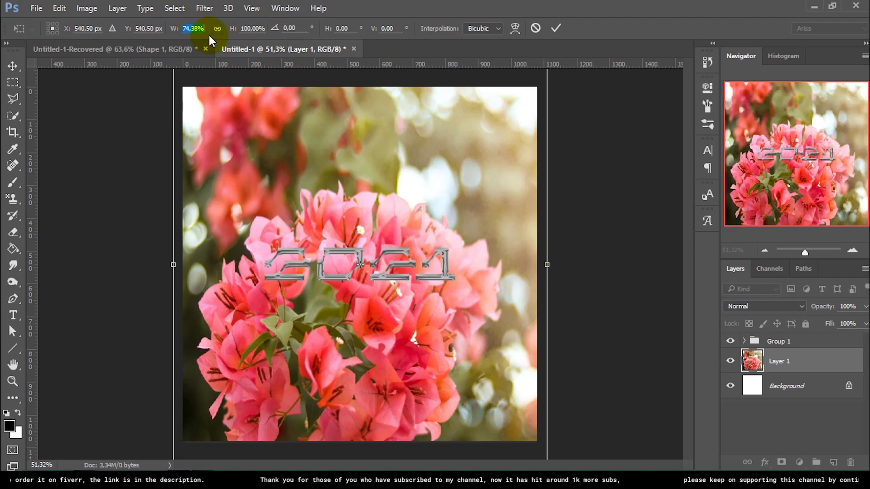
type("75")
left_click(220, 29)
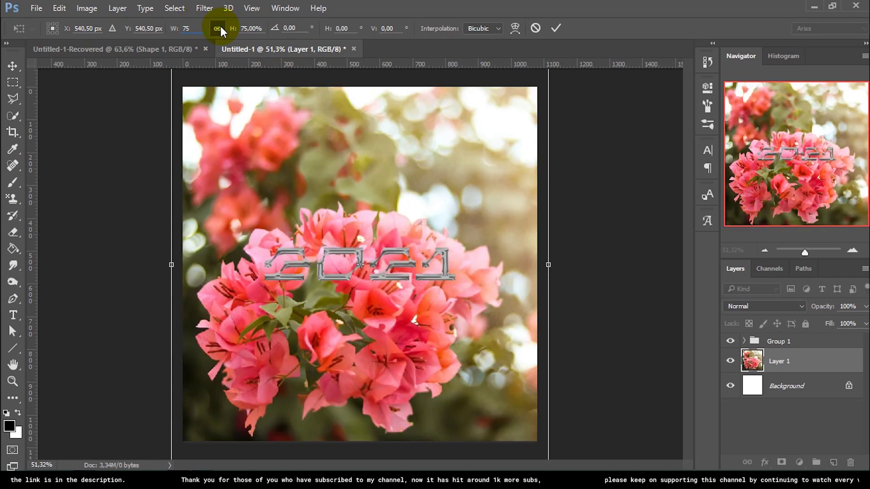
key("Return")
key("shift+Up")
key("shift+Up")
key("shift+Up")
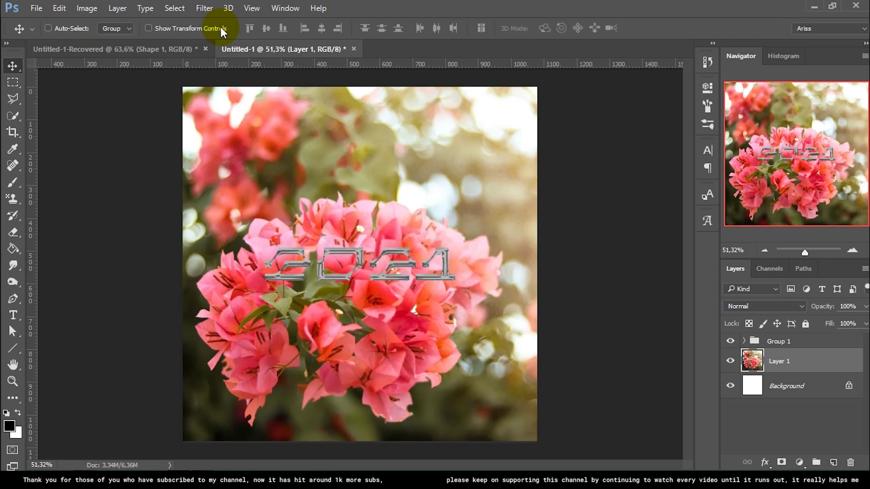
scroll(360, 262, "up", 1)
scroll(361, 262, "up", 1)
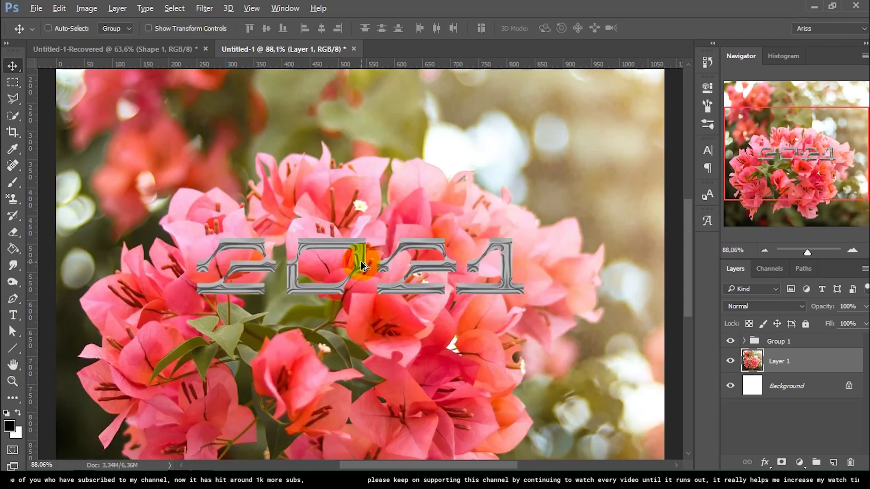
scroll(361, 262, "up", 1)
scroll(361, 260, "down", 1)
scroll(363, 260, "down", 1)
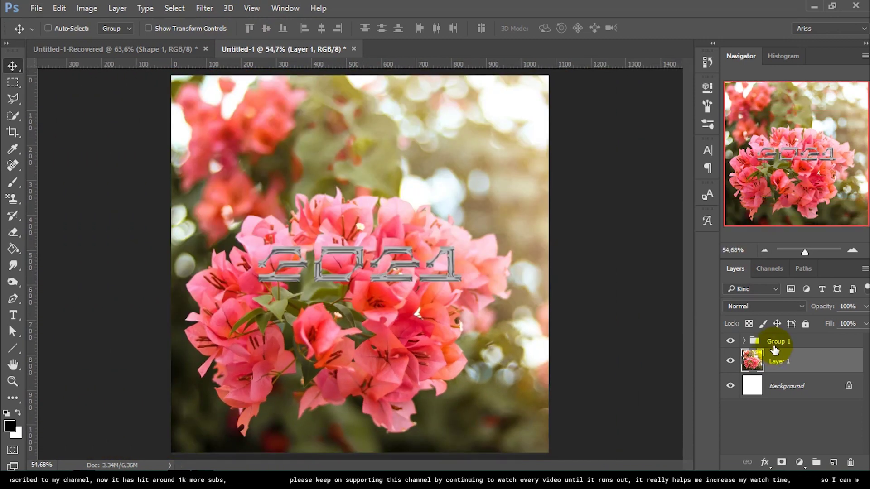
left_click(775, 342)
key("ctrl+t")
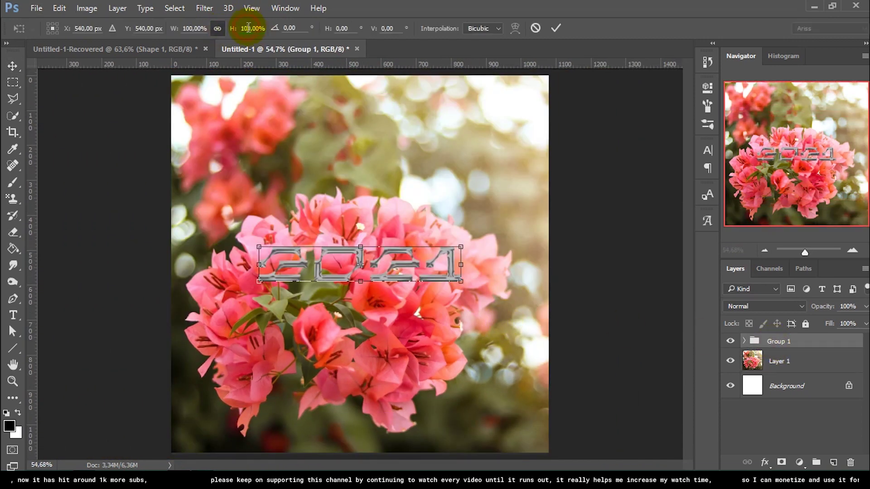
Enlarge the 2021 group to 150% and move it down near the canvas bottom
type("150")
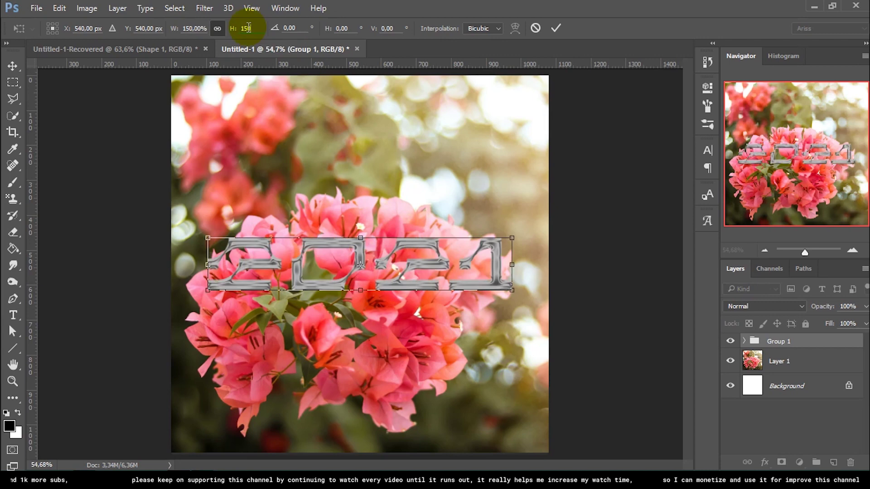
key("Return")
mouse_move(402, 268)
left_mouse_down()
mouse_move(400, 380)
mouse_move(423, 368)
left_mouse_up()
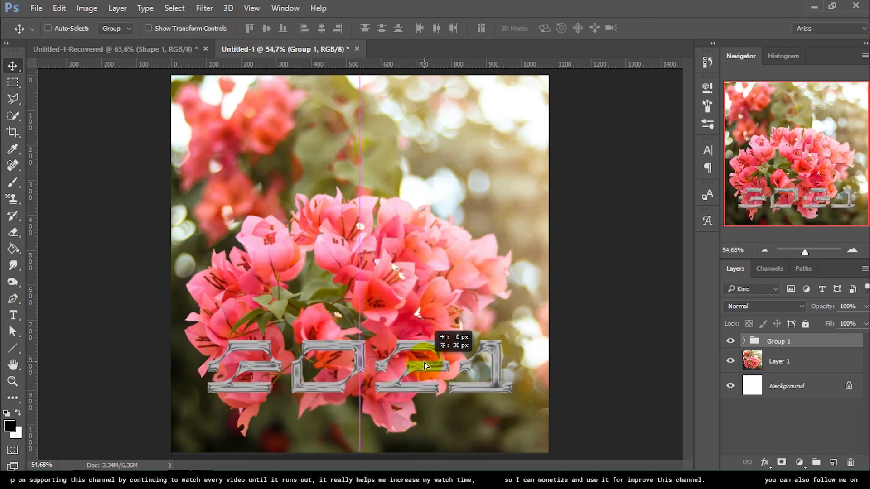
Stamp a merged copy of the image as Layer 2 above Group 1
left_click(778, 362)
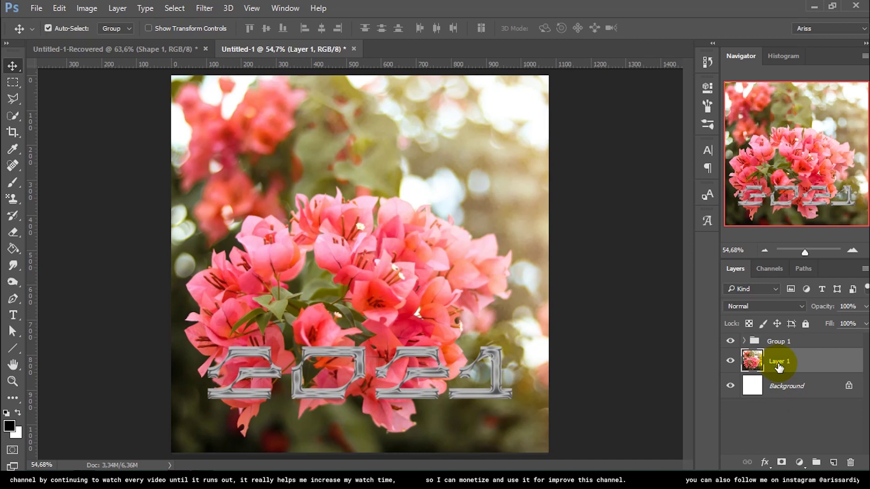
key("ctrl+shift+alt+n")
key("ctrl+shift+alt+e")
left_click_drag(790, 361, 825, 338)
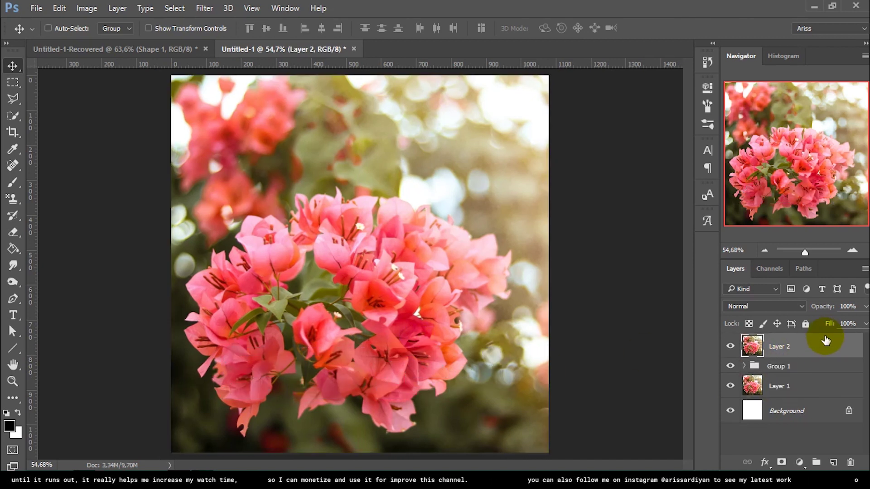
Scale the flower photo copy to 113% and clip it to the 2021 group
right_click(818, 348)
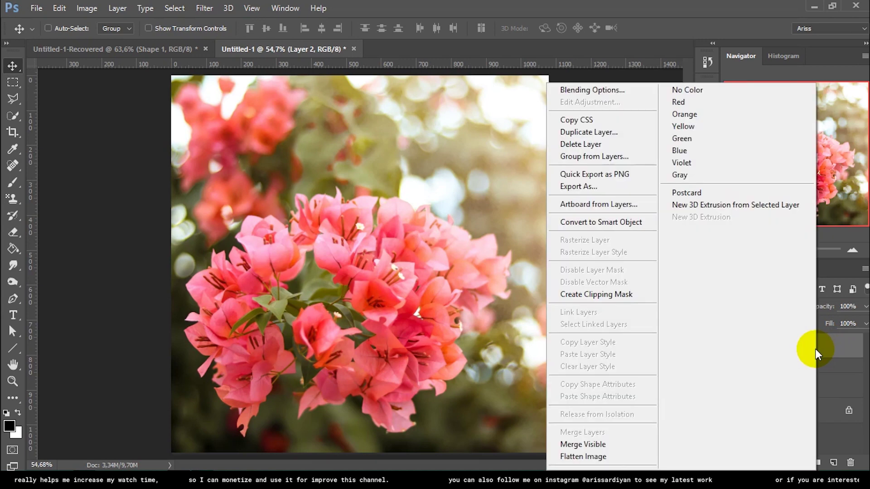
left_click(826, 343)
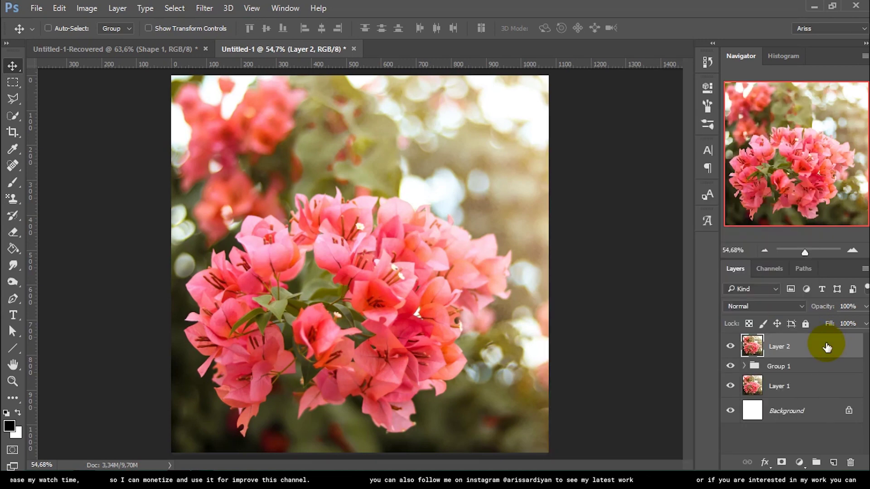
right_click(826, 347)
left_click(584, 286)
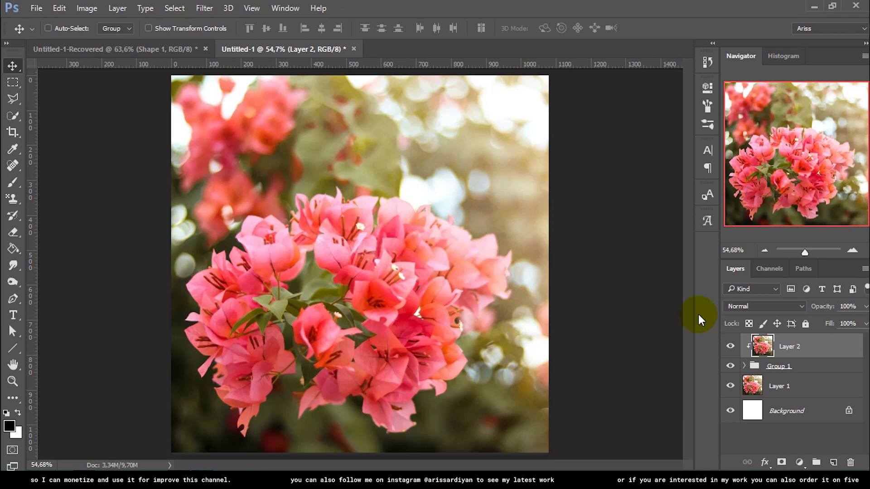
key("ctrl+alt+g")
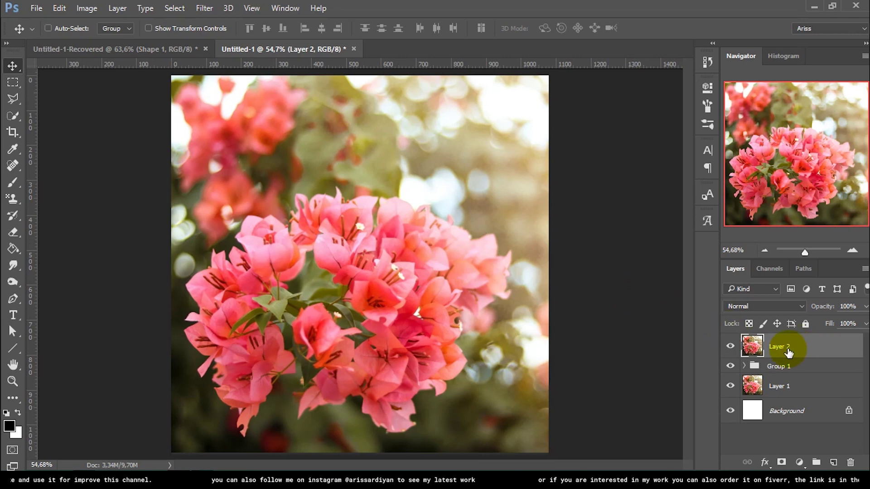
key("ctrl+t")
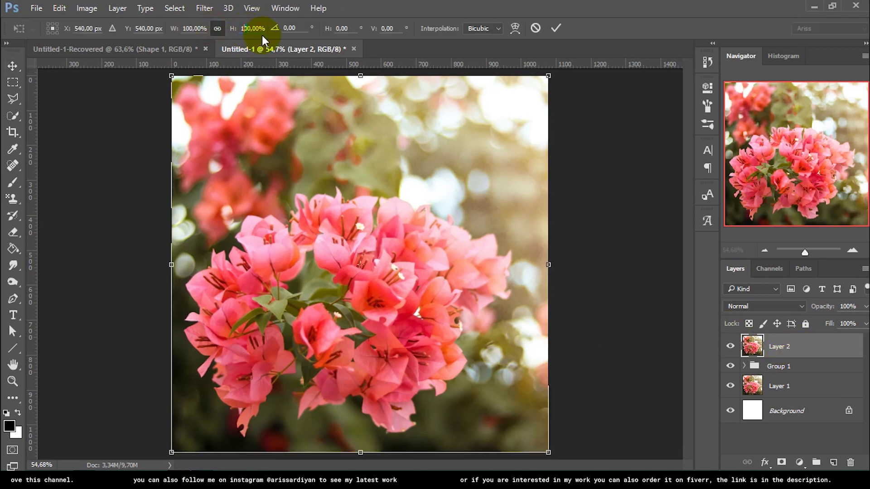
type("120")
key("Return")
type("113")
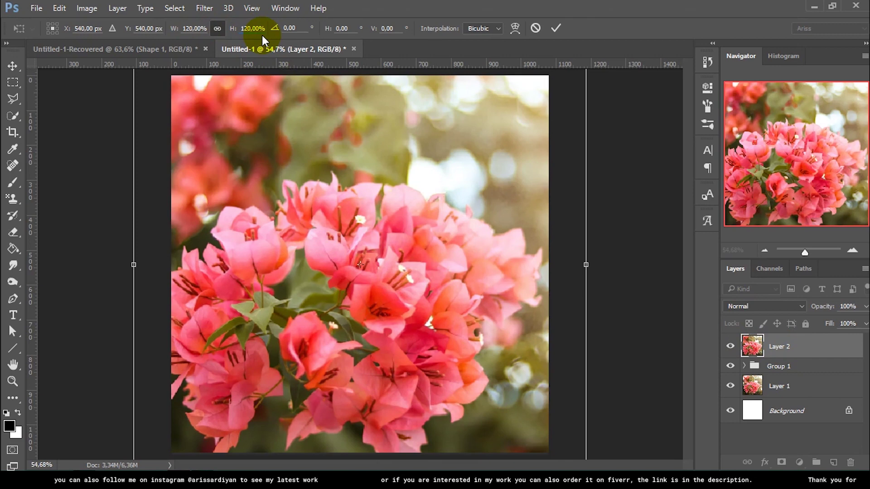
key("Return")
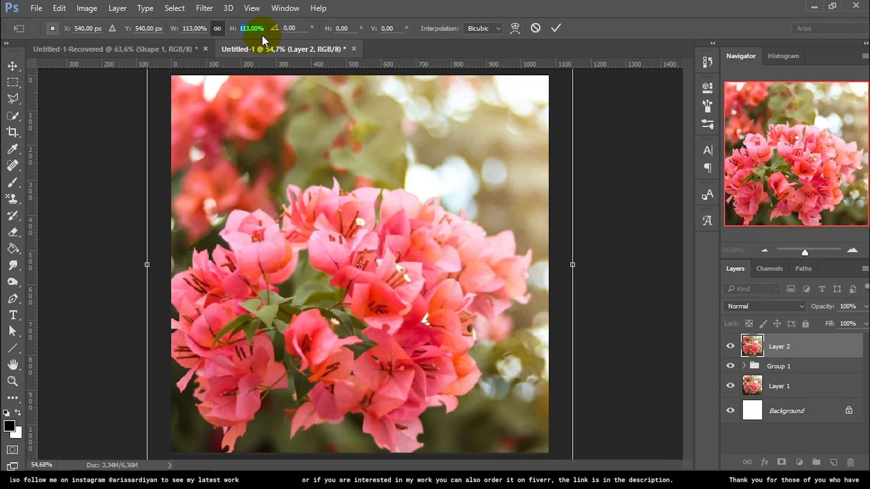
key("Return")
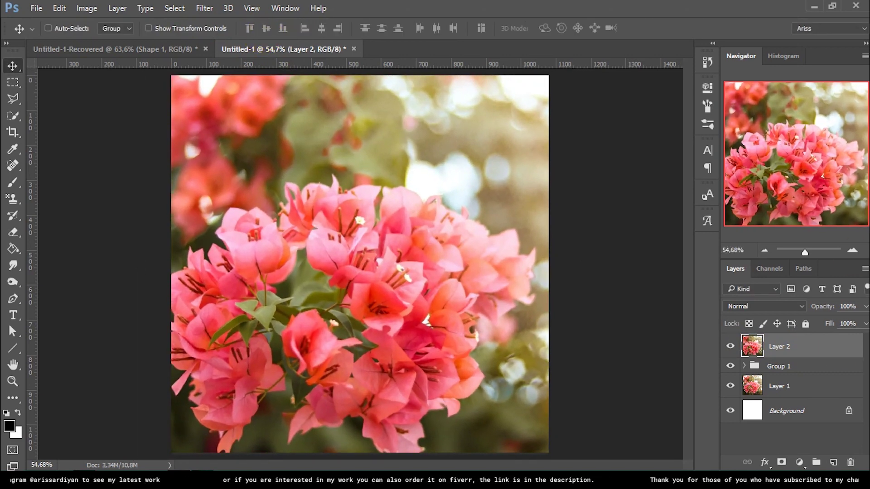
right_click(824, 351)
left_click(654, 300)
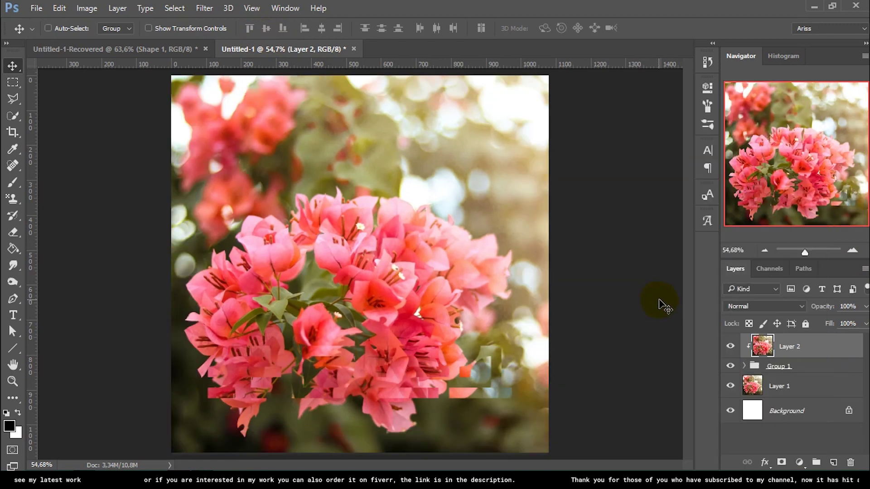
Try Darken and Screen on the clipped flower copy, settling on Overlay blending
scroll(342, 401, "up", 2)
scroll(352, 414, "down", 2)
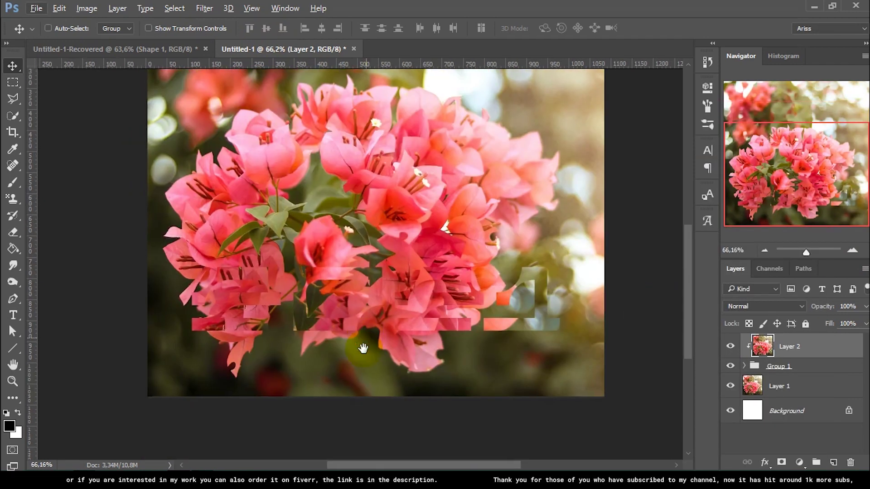
scroll(406, 316, "up", 1)
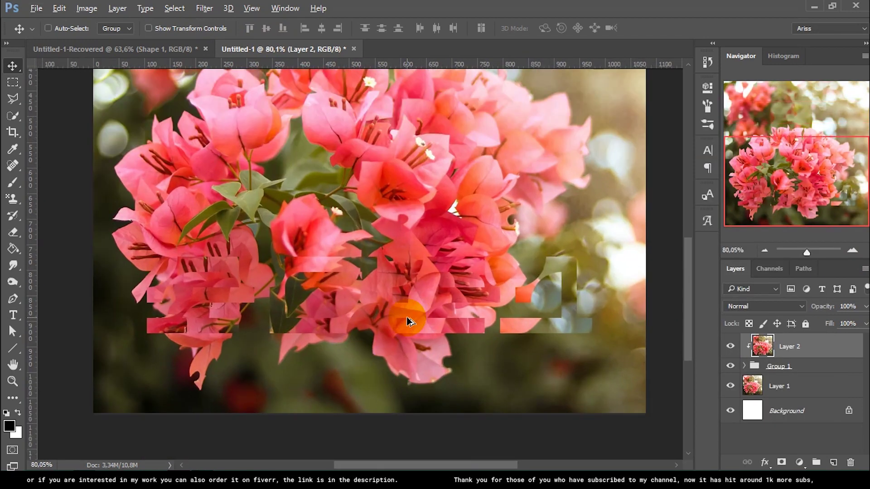
left_click(779, 306)
left_click(773, 83)
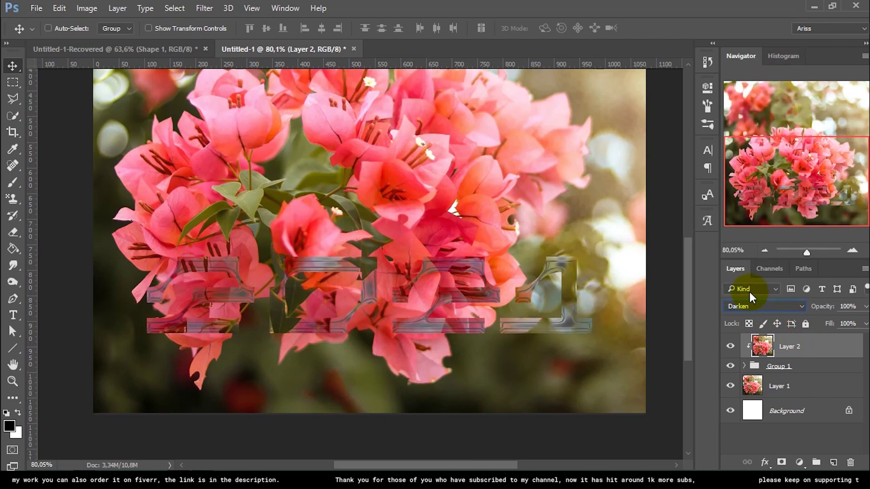
left_click(749, 308)
left_click(754, 135)
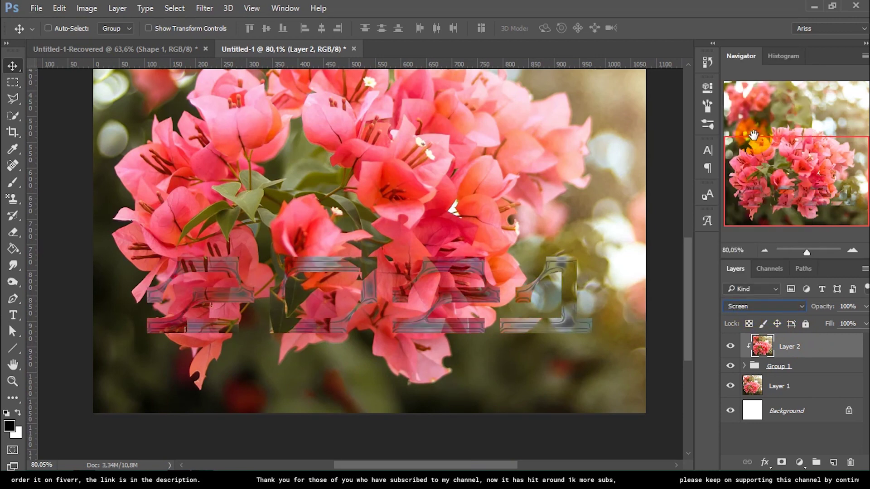
left_click(765, 306)
left_click(759, 181)
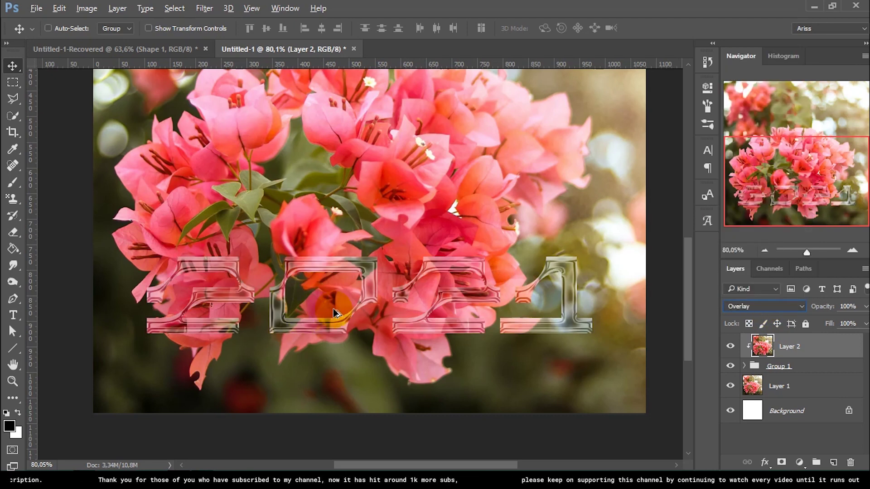
scroll(485, 346, "up", 1)
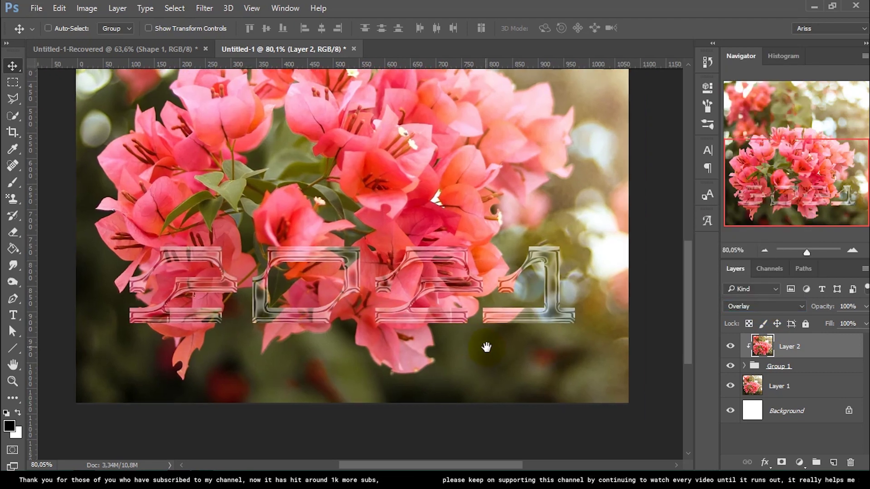
scroll(384, 295, "up", 2)
scroll(384, 297, "up", 1)
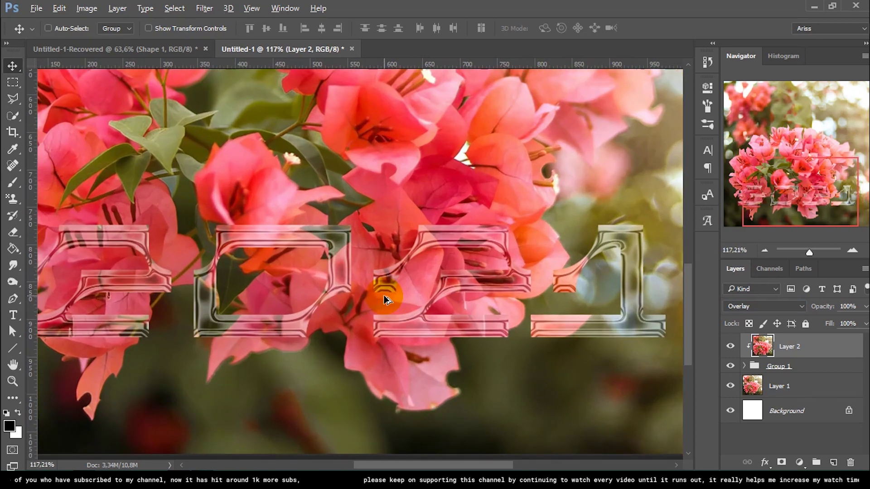
scroll(385, 299, "down", 1)
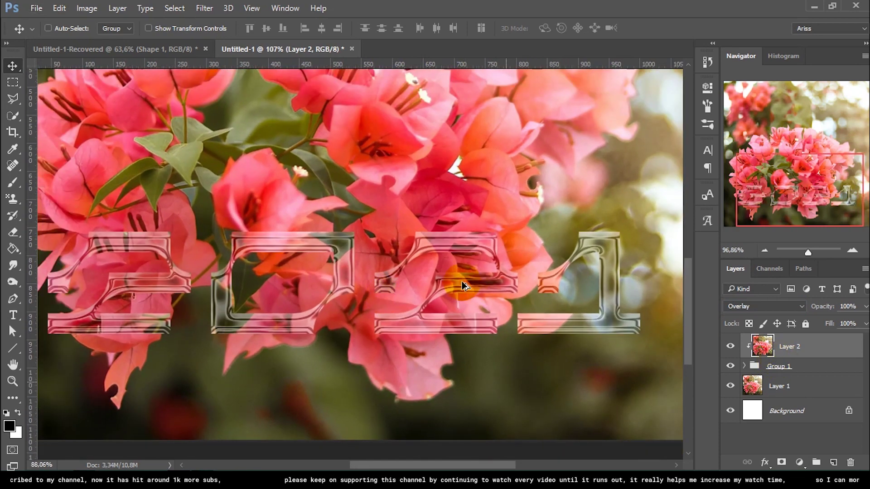
scroll(461, 286, "down", 4)
scroll(462, 285, "down", 1)
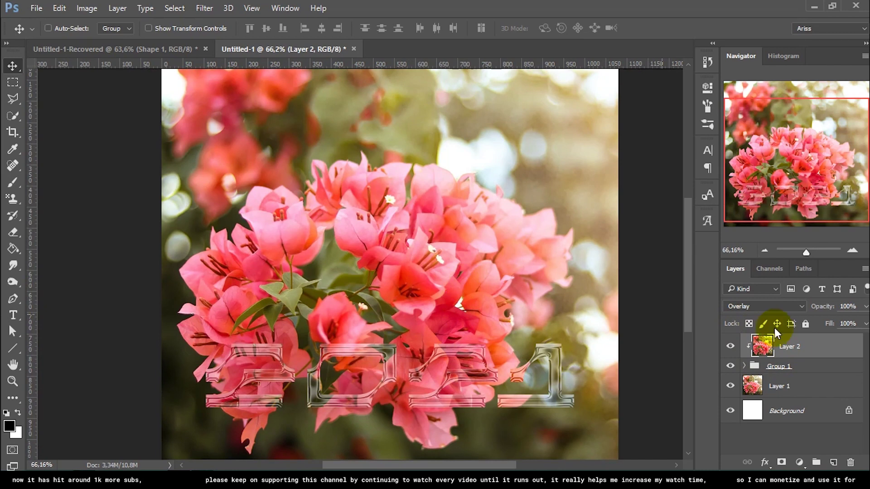
left_click(812, 386)
scroll(519, 347, "down", 1)
scroll(459, 338, "up", 1)
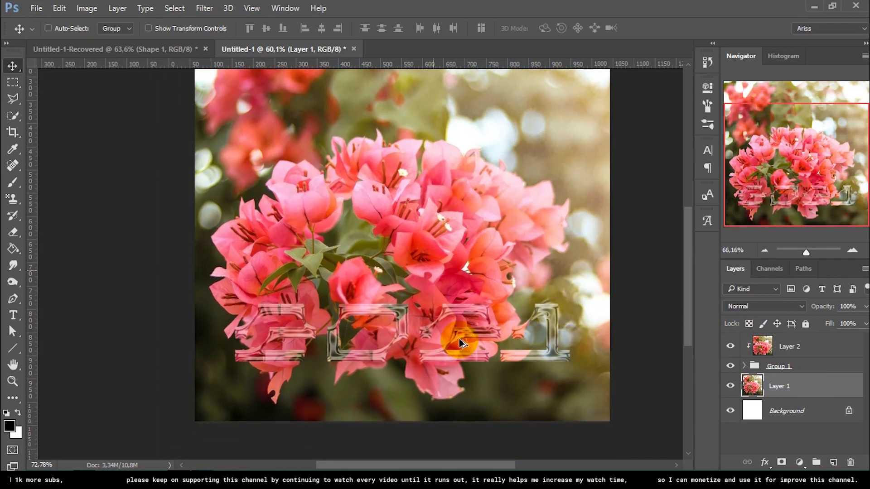
Apply a Gaussian Blur with a 4-pixel radius to the Layer 1 flower photo
scroll(459, 338, "up", 4)
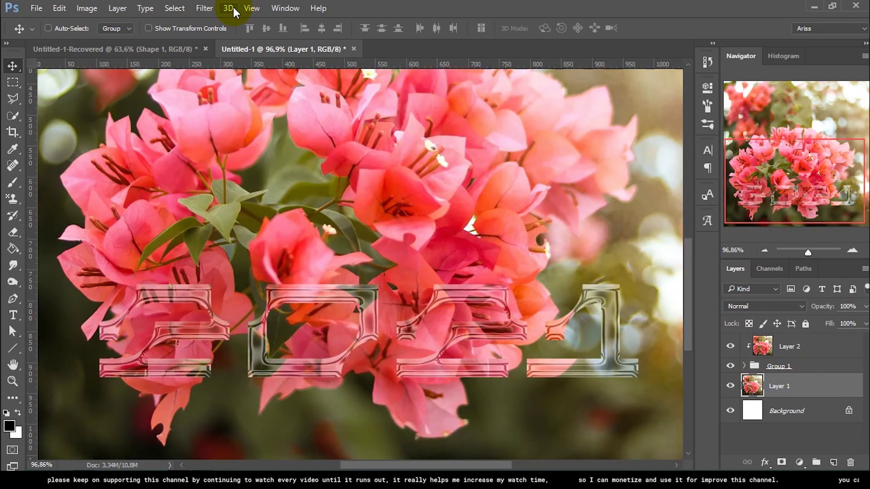
left_click(213, 9)
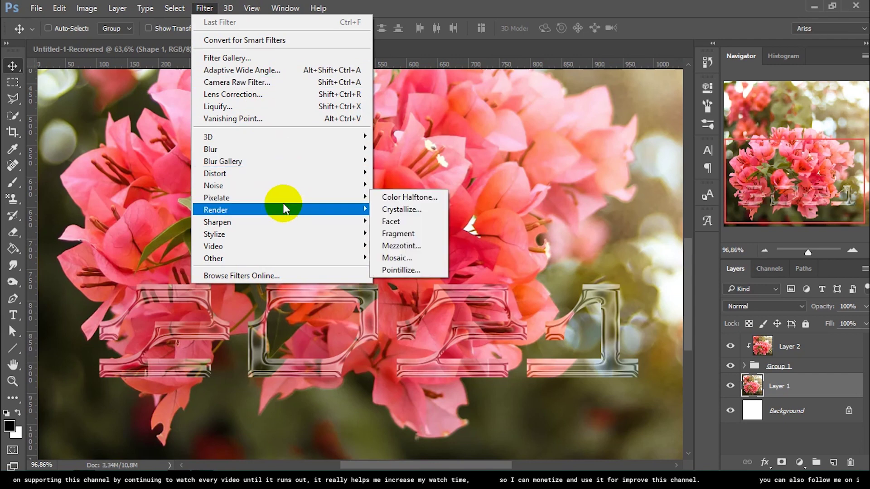
mouse_move(210, 149)
left_click(430, 196)
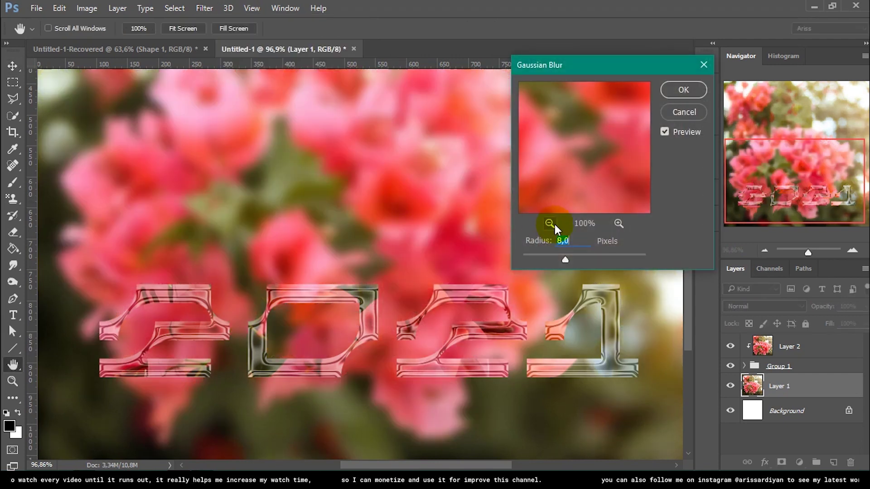
type("4")
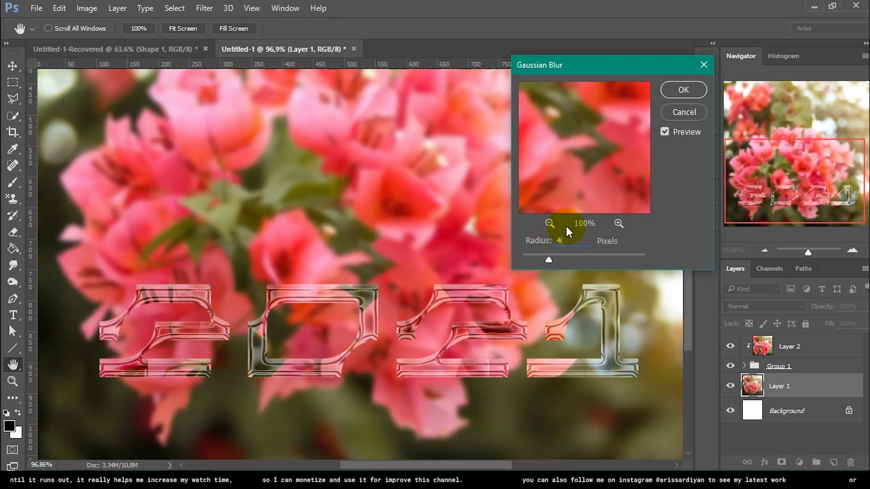
left_click(678, 90)
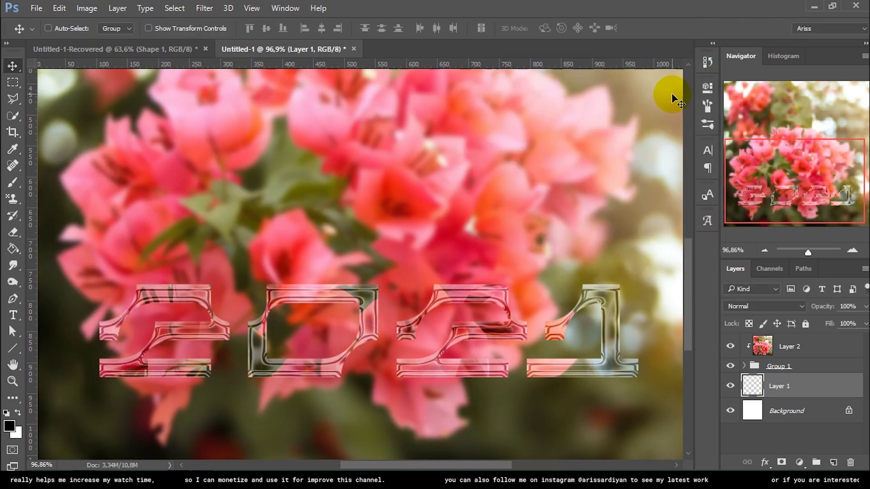
Add 4% noise to the blurred background flower photo
left_click(204, 7)
mouse_move(213, 186)
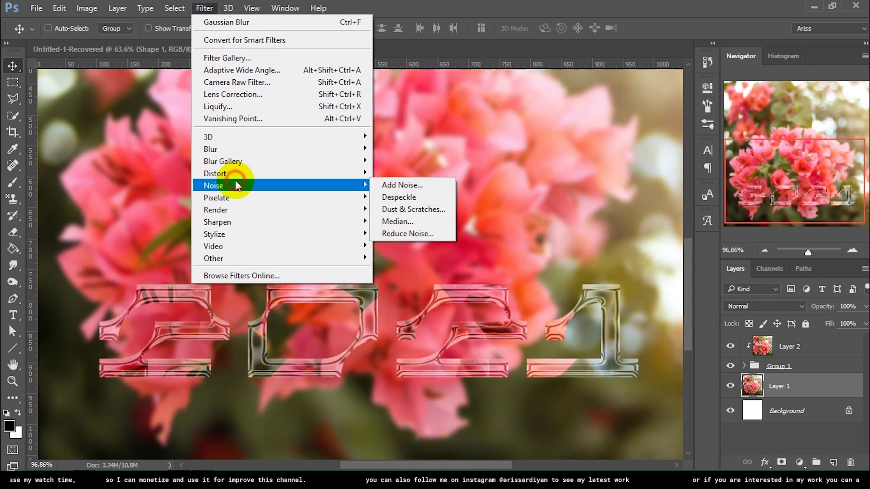
left_click(398, 185)
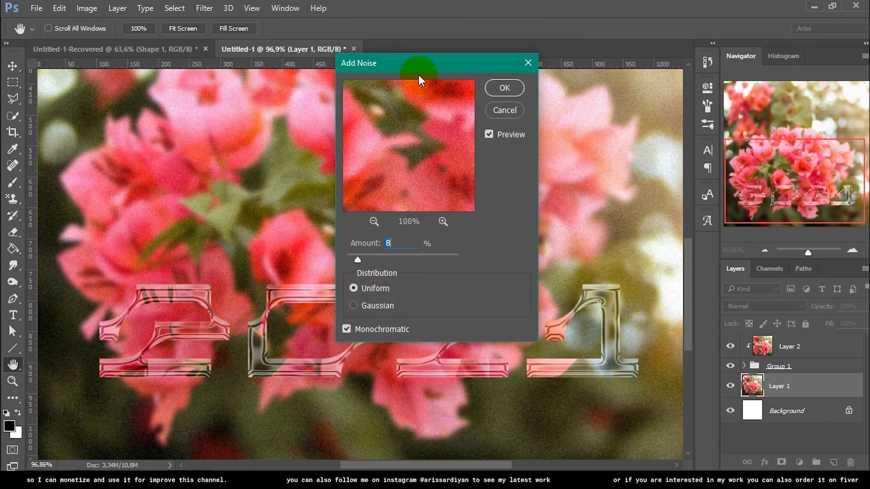
left_click_drag(419, 76, 591, 62)
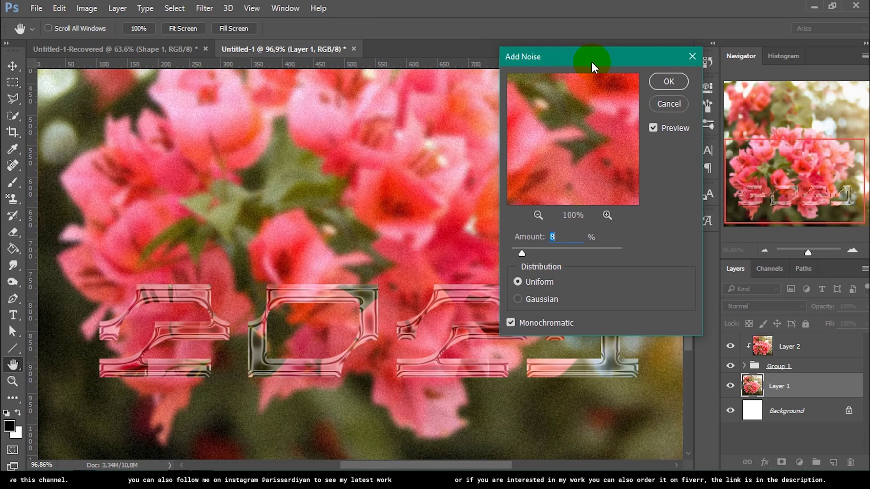
left_click(669, 83)
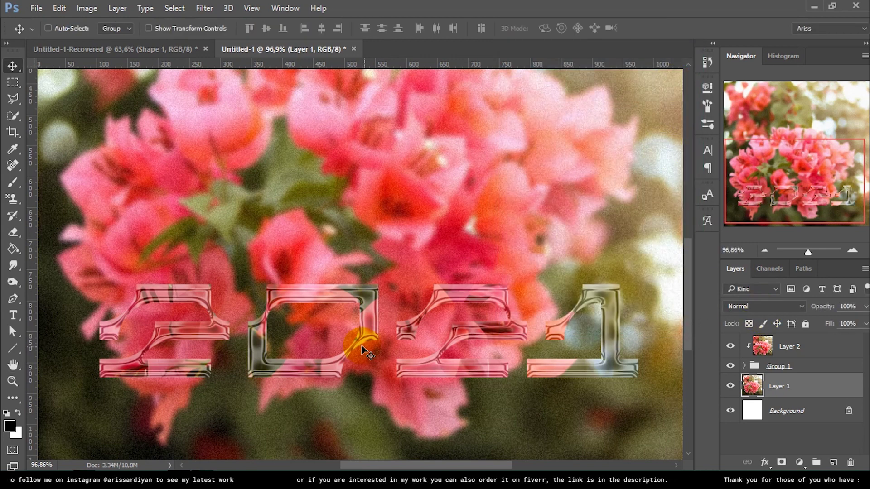
scroll(340, 345, "down", 1)
Give the photo clipped inside the lettering a Gaussian Blur of 2 and 4% noise
left_click(784, 347)
left_click(204, 8)
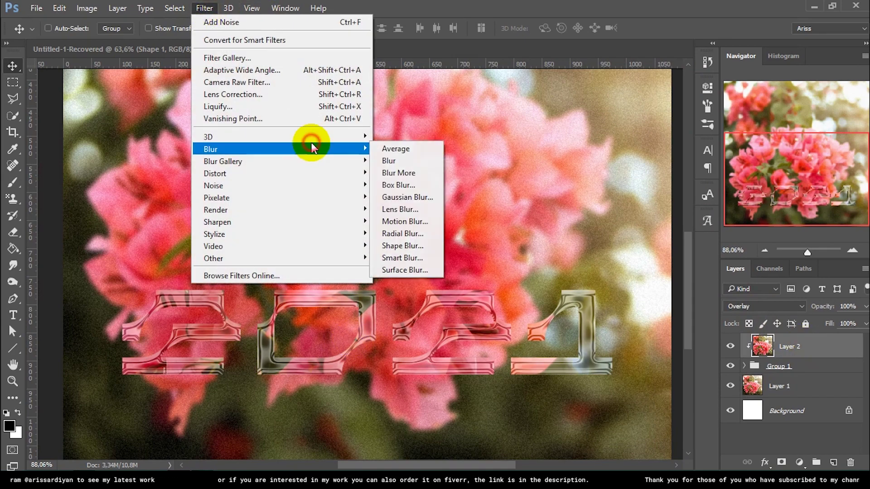
left_click(427, 197)
type("2")
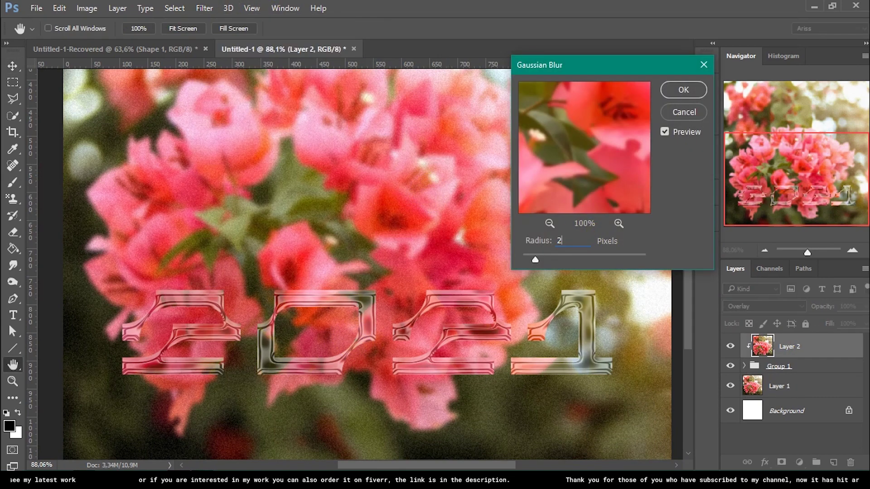
left_click(683, 90)
left_click(204, 9)
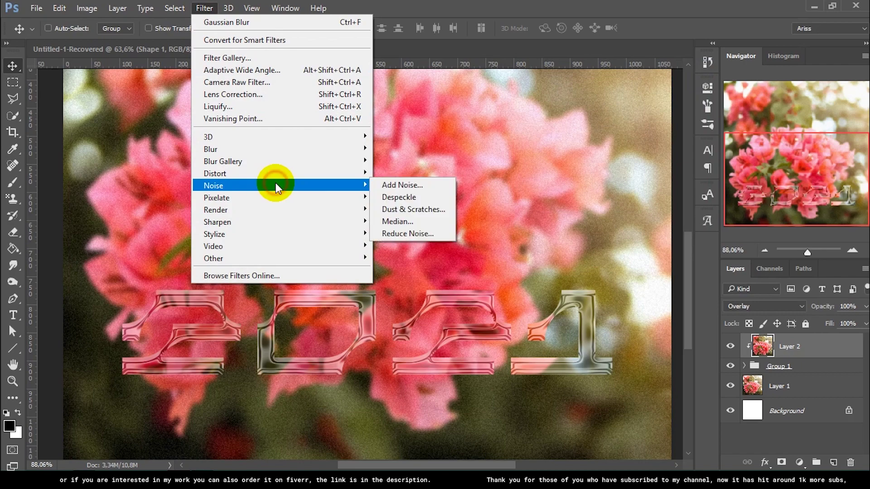
left_click(383, 185)
type("4")
left_click(627, 171)
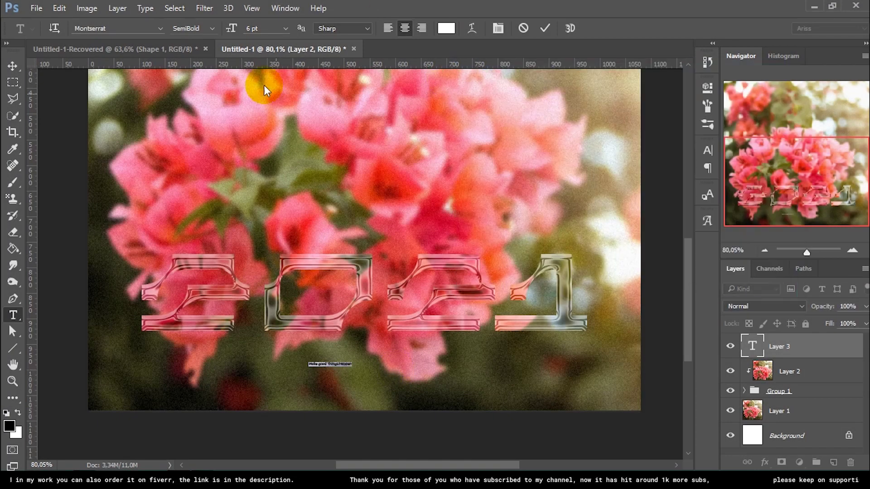
Type the caption 'Make Good Things Happen' at a smaller text size
type("Make Good Things Happen")
left_click(286, 28)
left_click(277, 203)
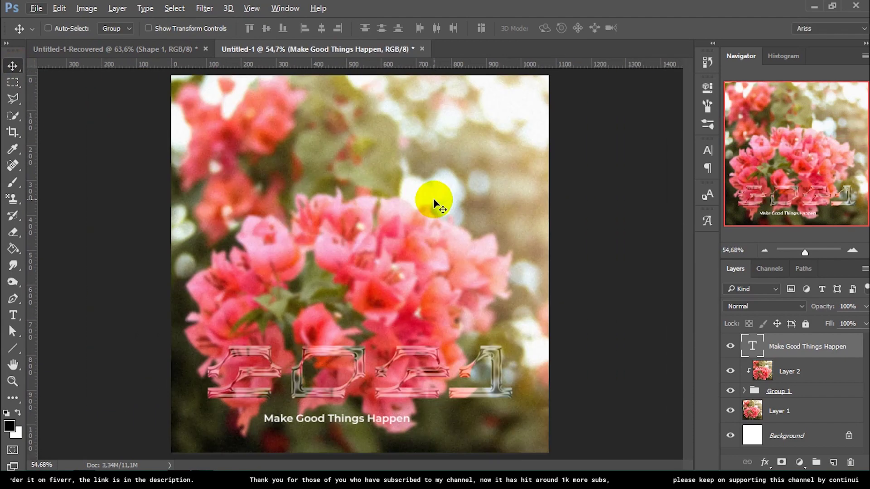
Set the caption in Montserrat and move it to the top of the poster
double_click(752, 346)
left_click(161, 28)
left_click(200, 110)
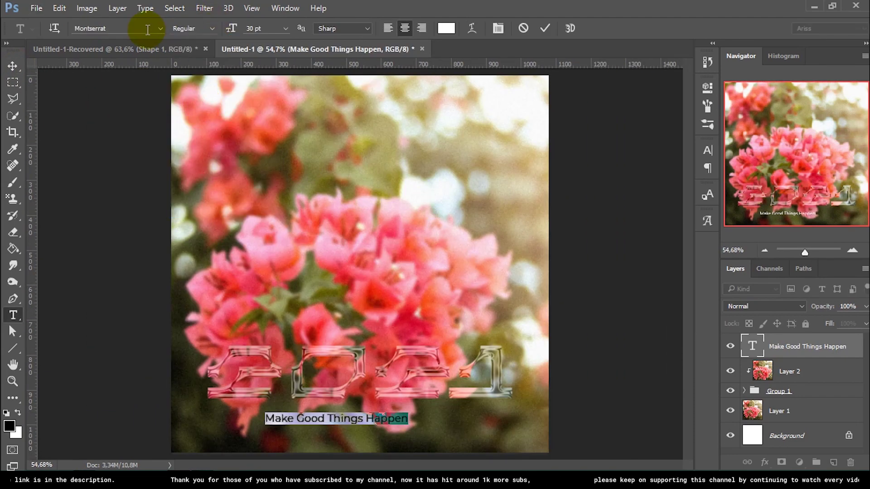
type("S HAPPEN")
key("ctrl+Return")
key("v")
left_click_drag(335, 419, 286, 118)
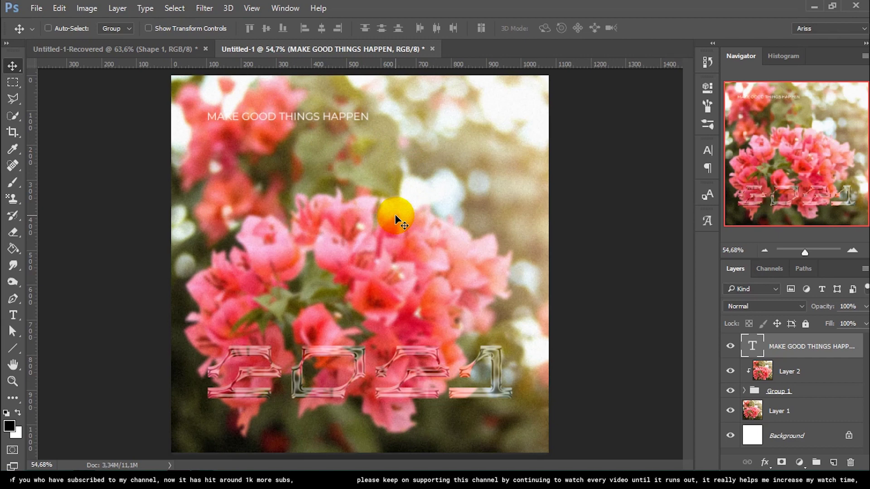
Switch the caption to Roboto Mono, retype it, and move it toward the top-left
double_click(331, 124)
left_click(119, 28)
type("roboto")
key("Return")
type("a bett")
type("ming")
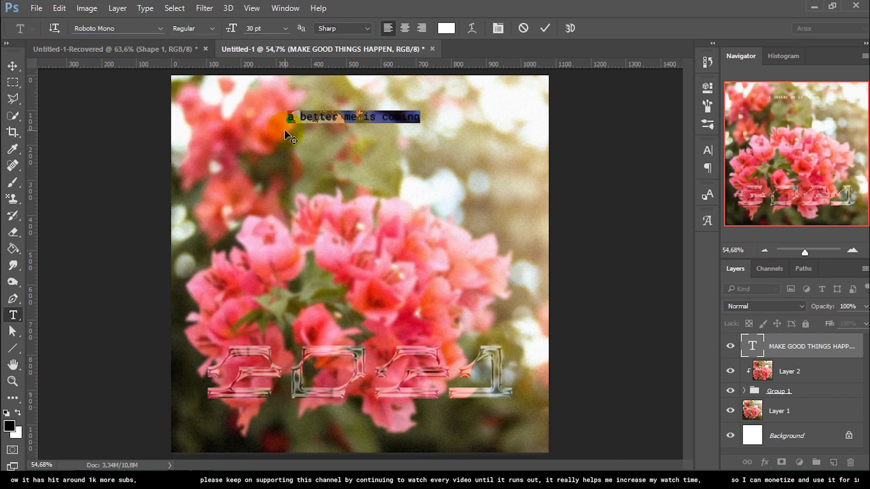
key("ctrl+Return")
key("v")
left_click_drag(287, 136, 249, 82)
Try moving the 2021 artwork down, revert it, and nudge the caption slightly down
left_click(779, 391)
left_click_drag(388, 373, 388, 426)
key("shift+Up")
key("shift+Up")
key("shift+Up")
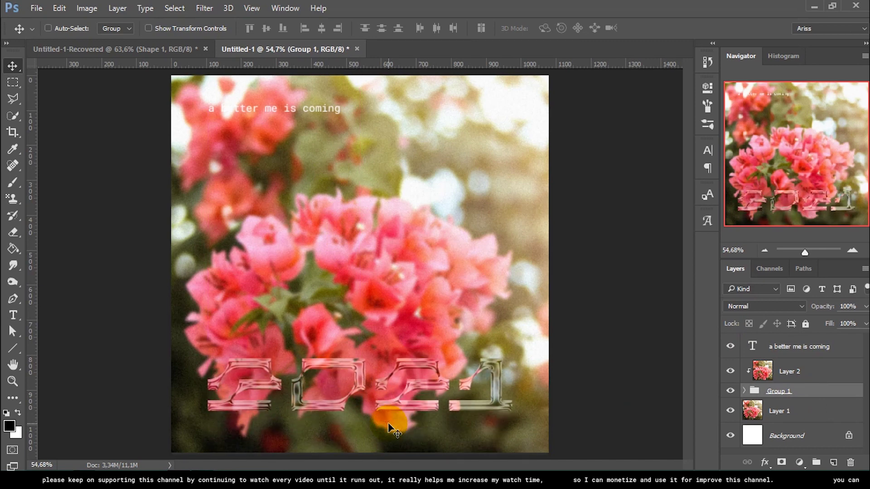
key("shift+Up")
key("shift+Up")
key("shift+Up")
key("alt+bracketright")
key("alt+bracketright")
key("shift+Down")
key("shift+Down")
key("shift+Down")
Retype the caption as 'A BETTER ME IS COMING' in Montserrat
key("t")
left_click(271, 136)
key("ctrl+a")
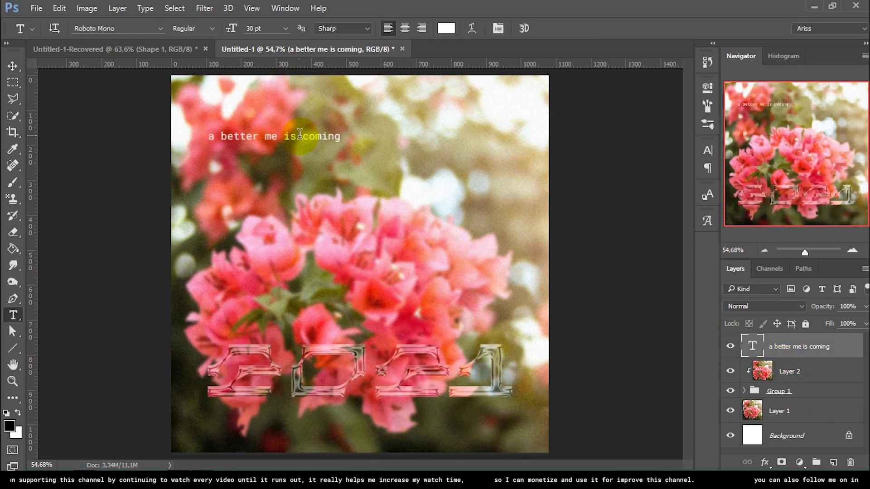
left_click(118, 28)
left_click(145, 162)
type("A BETTER ME IS COMING")
key("ctrl+a")
Give the caption tracking 200, Regular weight and a smaller size
left_click(212, 28)
left_click(708, 150)
left_click(684, 198)
left_click(614, 184)
left_click(601, 342)
key("ctrl+Return")
key("v")
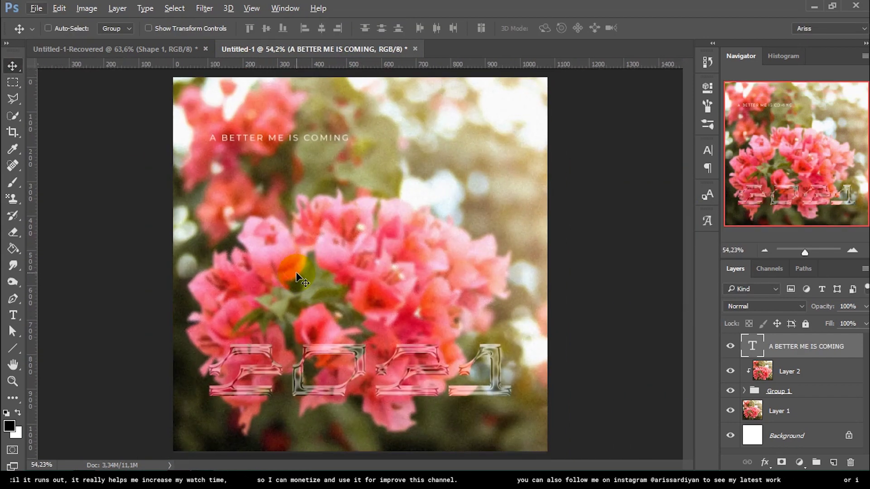
Add a 'MAKE GOOD THINGS HAPPEN' text line beneath the 2021 artwork
key("t")
left_click(372, 313)
type("MAKE GOOD THINGS HAPPEN")
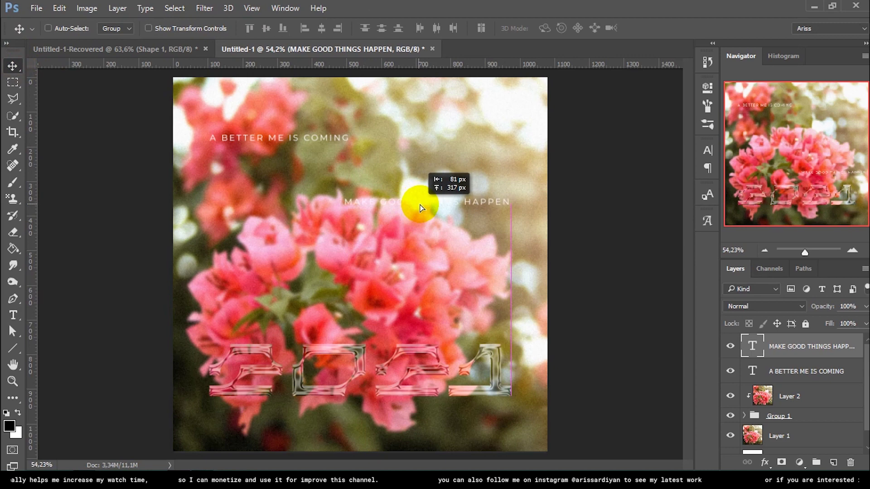
left_click_drag(388, 323, 359, 247)
left_click_drag(459, 411, 458, 446)
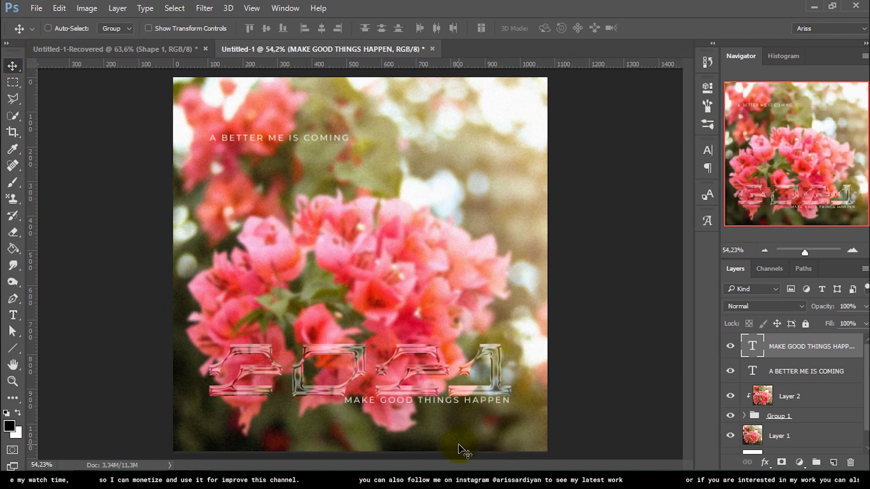
Raise the 2021 artwork group toward the middle of the poster
left_click_drag(444, 367, 442, 252)
scroll(417, 287, "up", 2)
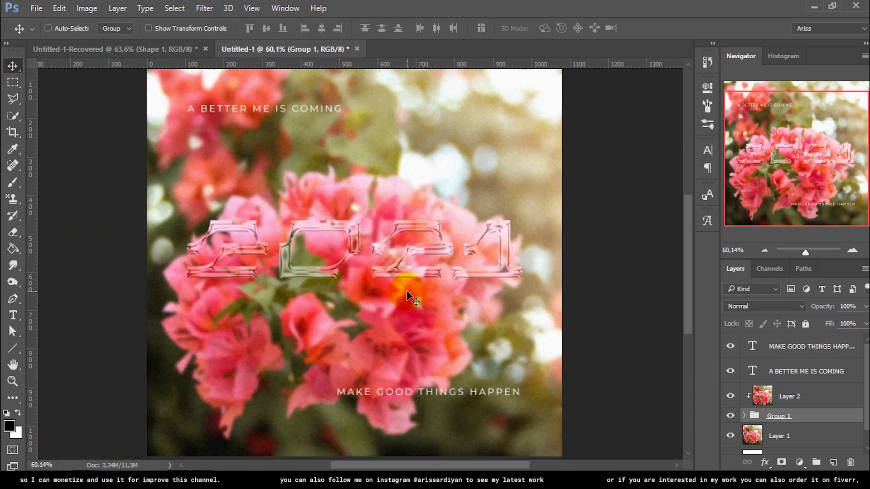
scroll(407, 320, "down", 2)
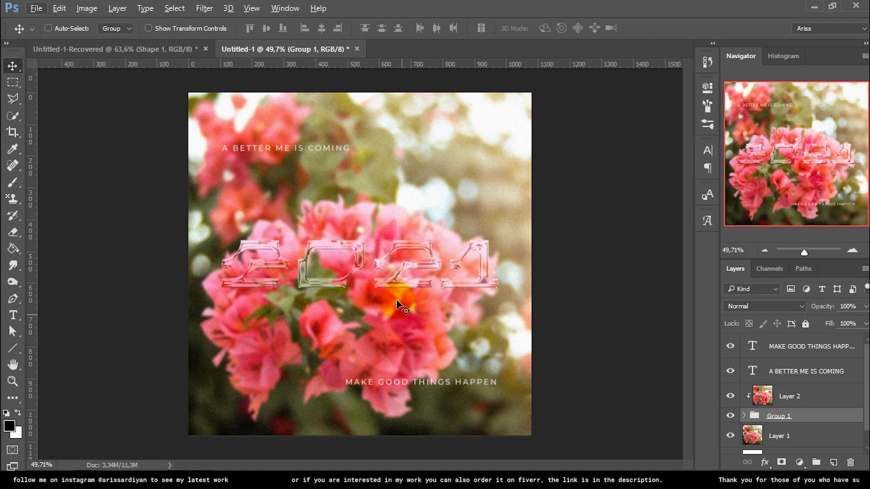
scroll(468, 112, "up", 4)
scroll(388, 62, "up", 4)
Draw a short vertical tick line and set its height to 110
key("u")
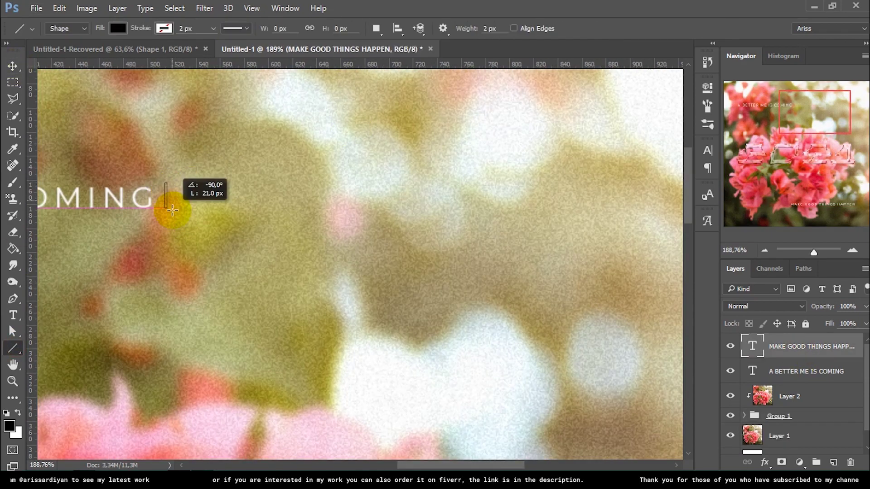
left_click_drag(169, 190, 171, 213)
key("Return")
key("ctrl+t")
scroll(171, 208, "up", 3)
left_click(251, 28)
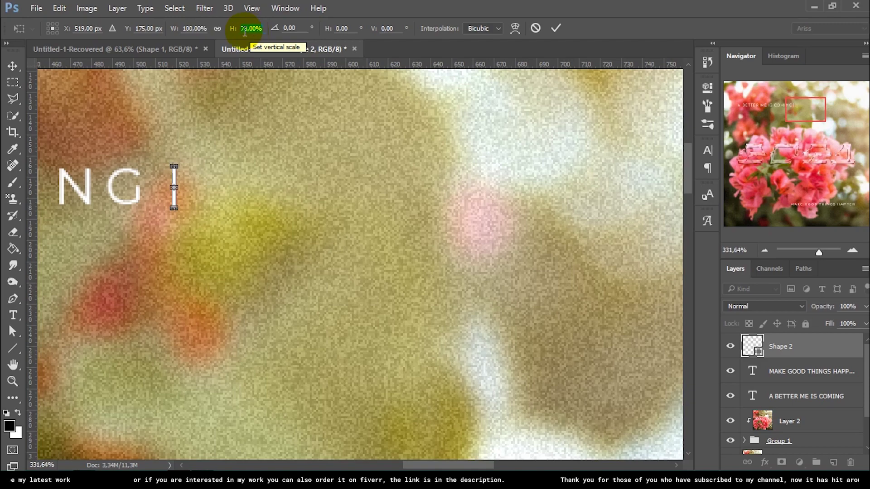
type("110")
key("Return")
scroll(296, 156, "down", 3)
scroll(481, 189, "up", 3)
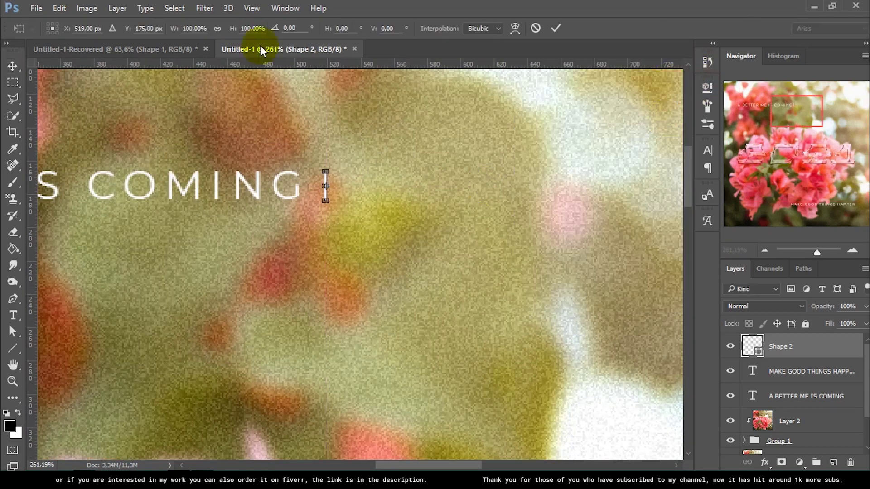
key("Return")
key("v")
Place the tick after COMING and stretch a duplicate into a long horizontal line
scroll(291, 194, "down", 1)
scroll(320, 189, "up", 2)
scroll(321, 189, "down", 2)
left_click_drag(321, 188, 311, 190)
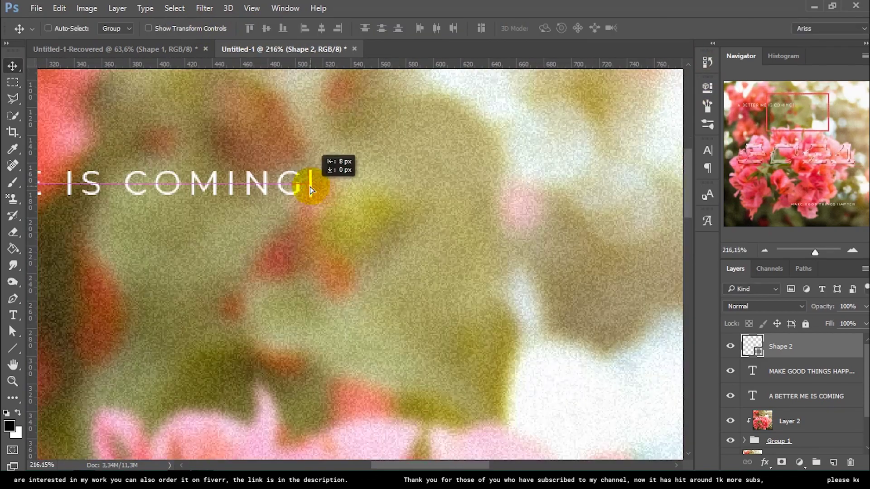
key("ctrl+j")
key("ctrl+t")
scroll(349, 179, "up", 1)
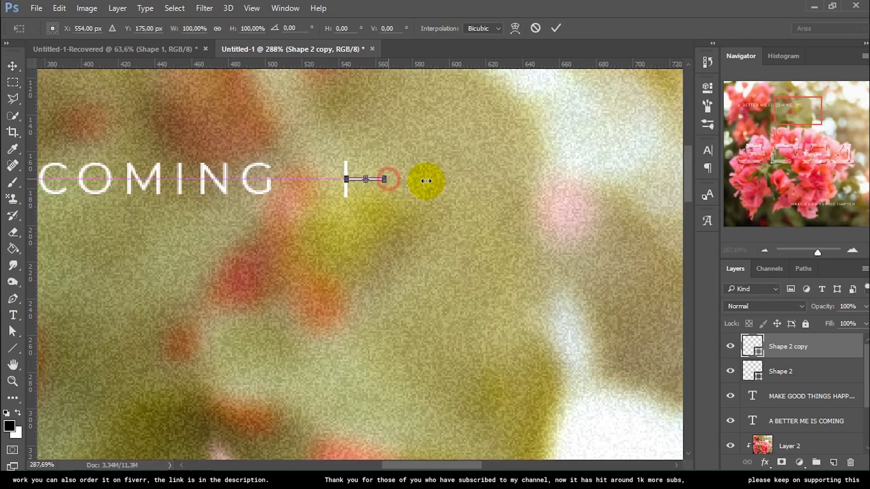
left_click_drag(382, 179, 645, 197)
key("Return")
scroll(458, 204, "down", 3)
Add a 'SOON' label at the end of the horizontal line
key("t")
left_click(422, 217)
type("SOON")
left_click(195, 28)
left_click(204, 97)
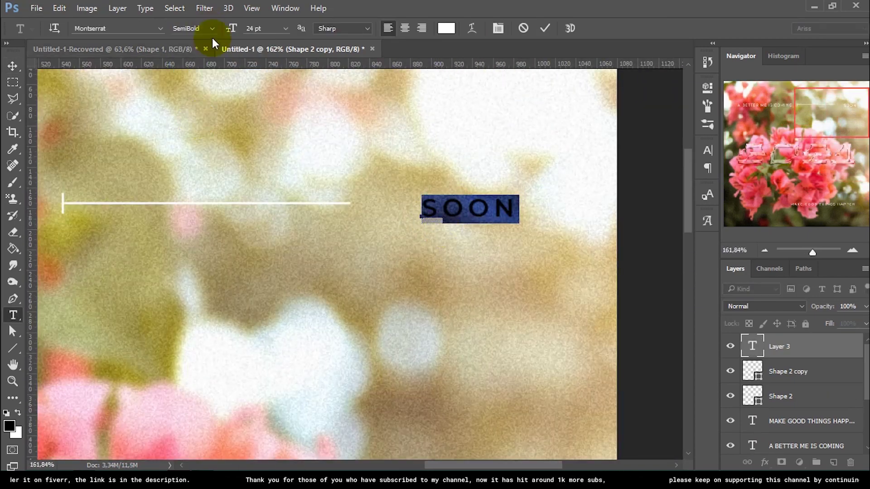
key("ctrl+Return")
key("v")
left_click_drag(467, 210, 446, 202)
scroll(89, 227, "up", 3)
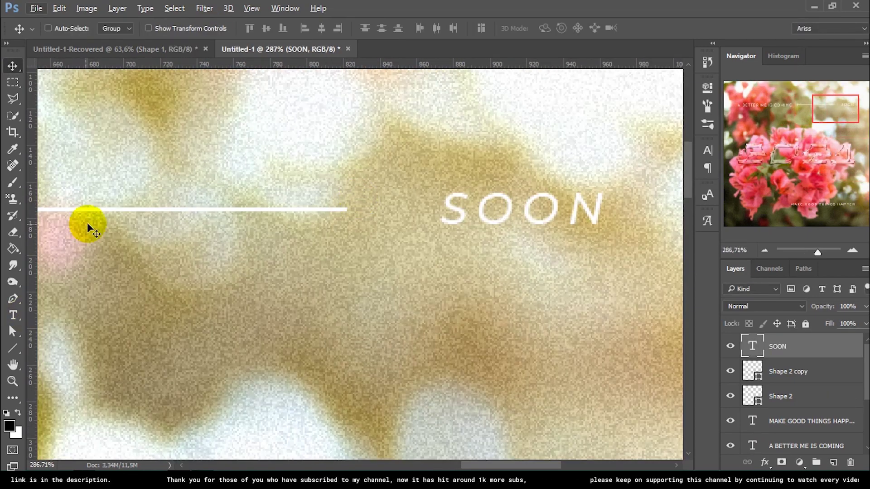
Duplicate the tick line and rotate the copy into an angled arrowhead stroke
key("u")
left_click_drag(279, 181, 319, 184)
key("Escape")
left_click(780, 396)
key("ctrl+j")
key("ctrl+j")
key("ctrl+t")
left_click_drag(389, 234, 286, 162)
key("Return")
key("v")
Shape both strokes into an arrowhead and lengthen the horizontal line to meet it
left_click(777, 417, "ctrl")
key("ctrl+t")
left_click_drag(352, 277, 358, 286)
key("Return")
left_click(739, 369)
key("ctrl+t")
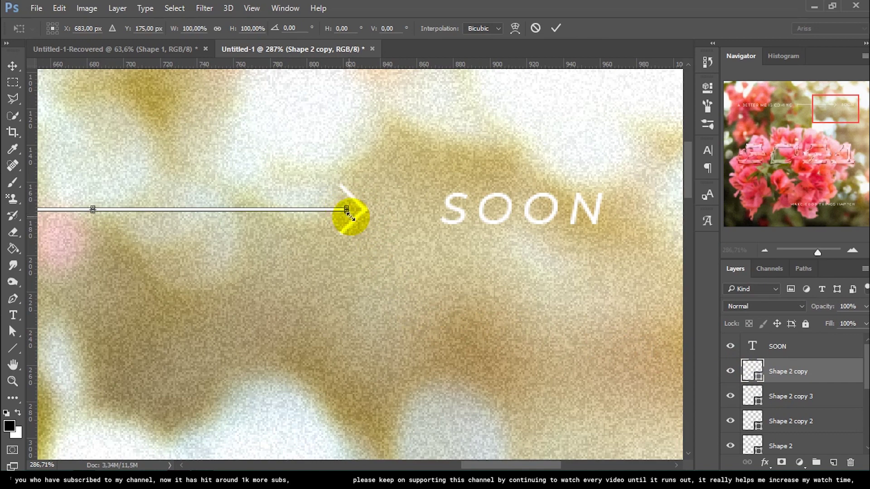
left_click_drag(355, 210, 358, 208)
scroll(357, 208, "up", 5)
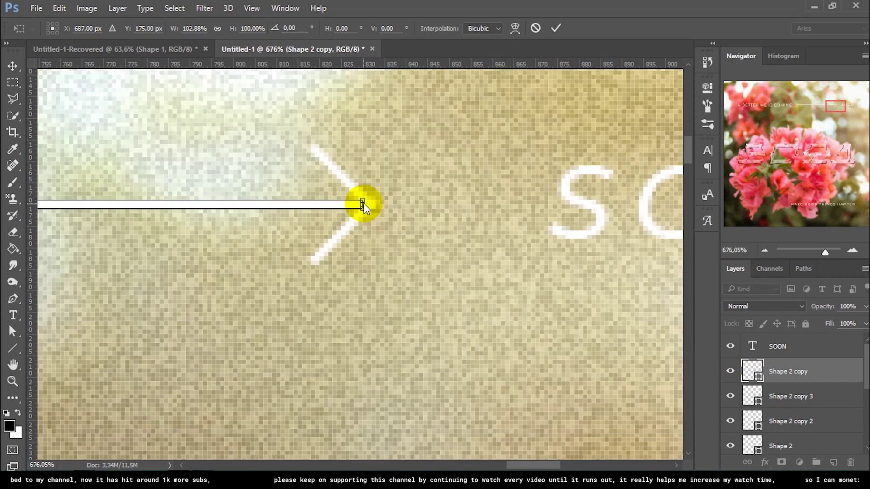
key("Return")
scroll(361, 246, "down", 10)
scroll(355, 266, "down", 2)
Set the bottom caption to Montserrat Medium 30 pt and adjust its letter spacing
double_click(399, 392)
left_click(195, 28)
left_click(193, 122)
left_click(708, 150)
left_click(684, 198)
left_click(671, 365)
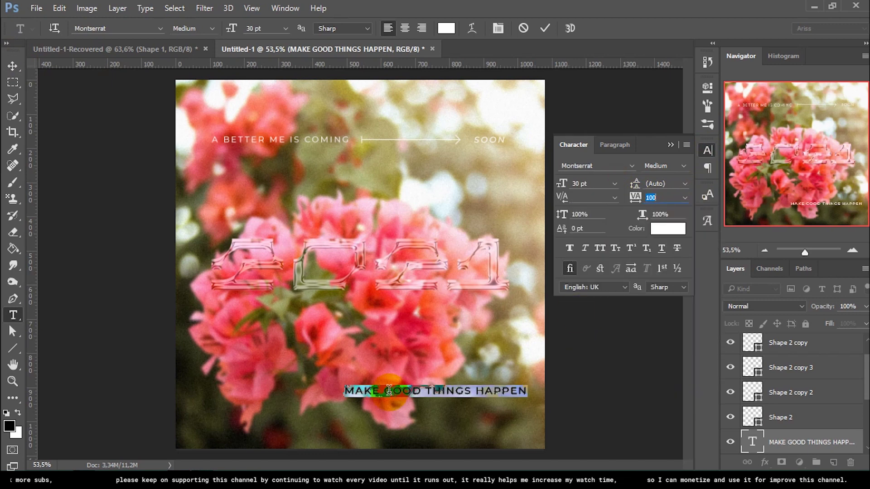
Break the caption after GOOD into two lines and move it to the lower left
left_click(383, 390)
left_click(424, 391)
key("Return")
key("ctrl+Return")
key("v")
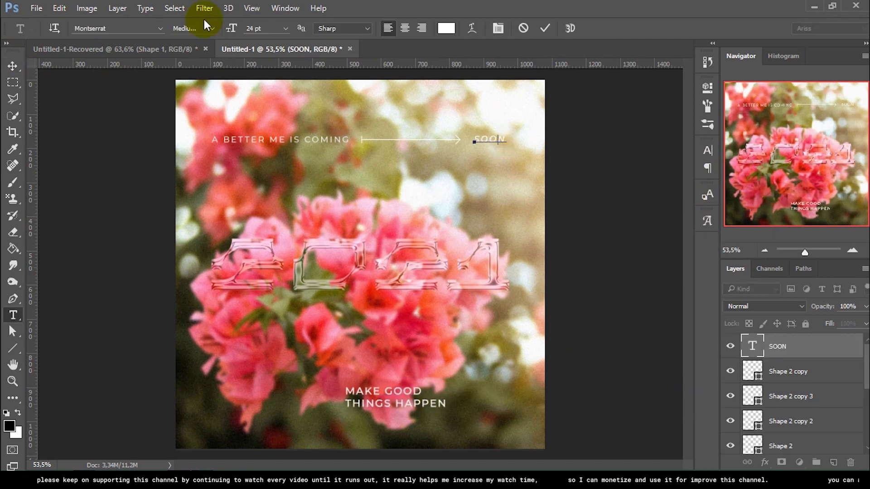
left_click_drag(381, 399, 248, 387)
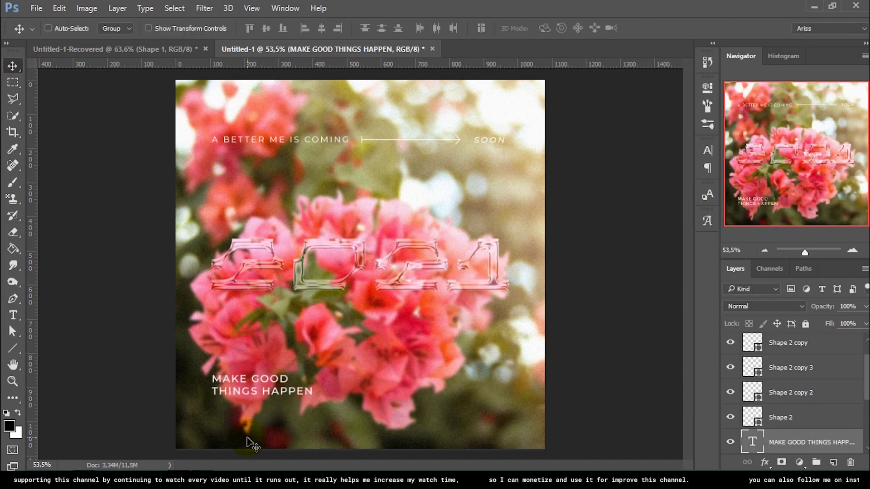
scroll(249, 444, "down", 2)
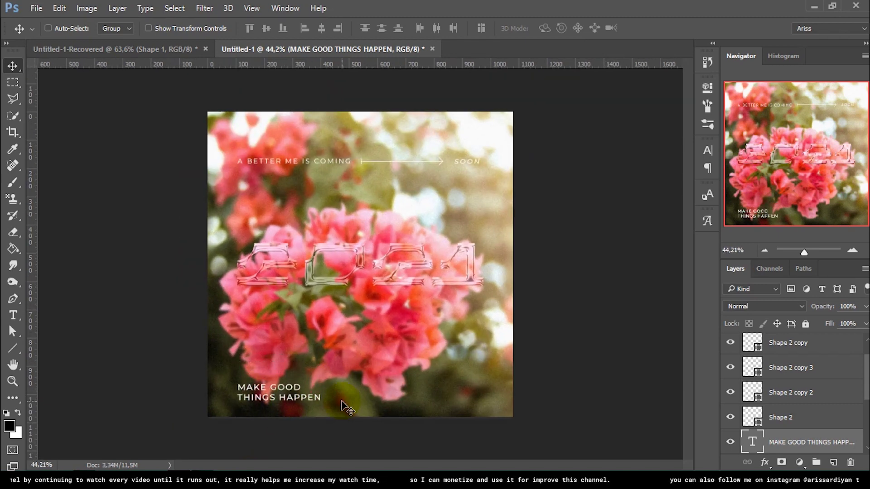
left_click_drag(266, 376, 264, 413)
key("ctrl+z")
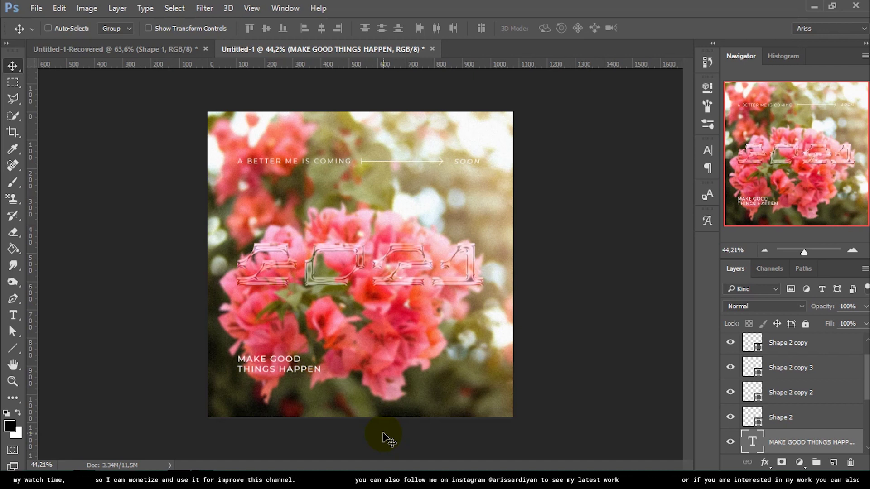
Place a small 'LETS BEGINS' text label at the poster's lower right
key("t")
left_click(415, 376)
type("lets begins")
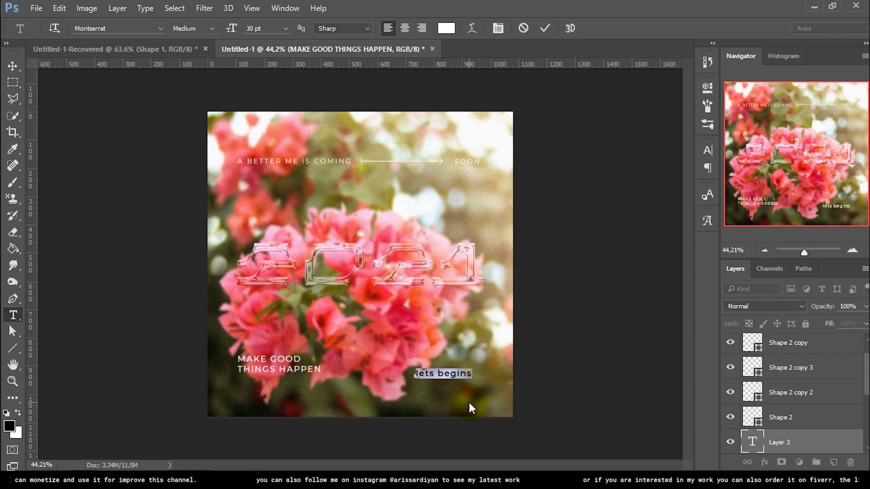
left_click(285, 28)
mouse_move(461, 378)
left_mouse_down()
mouse_move(472, 391)
mouse_move(466, 385)
left_mouse_up()
scroll(439, 334, "down", 3)
scroll(440, 343, "up", 2)
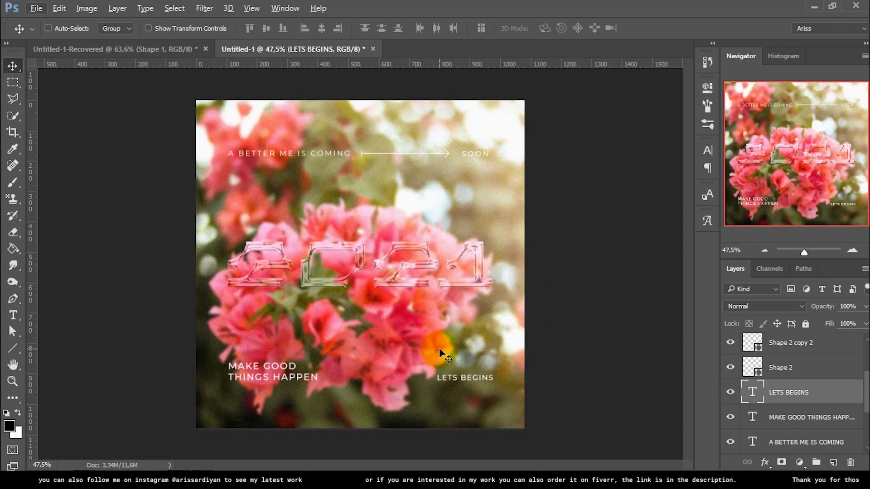